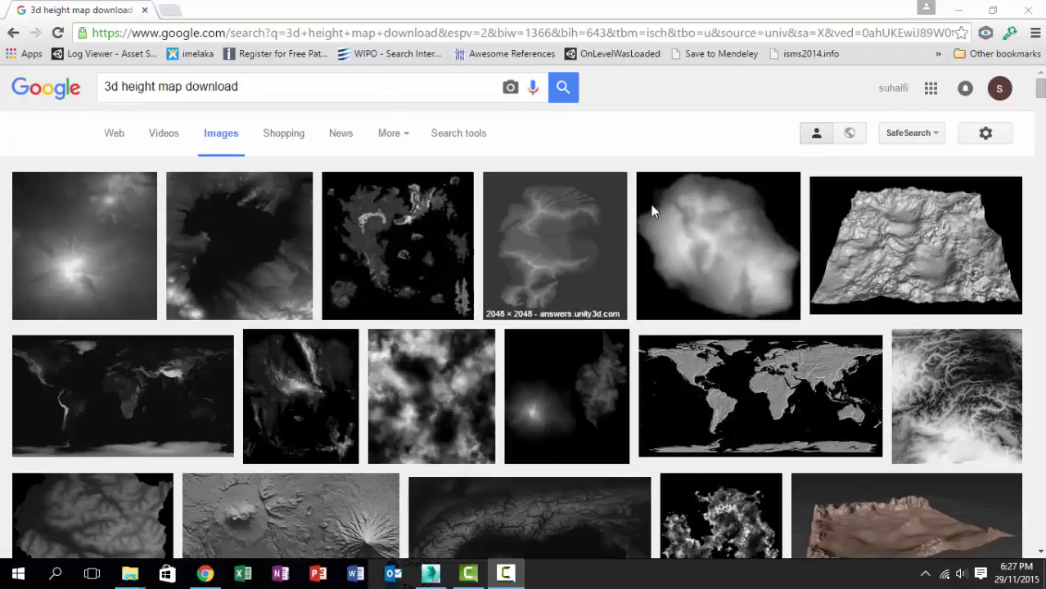
Step: Scroll the folder to find and select the pulau langkawi heightmap PNG
{"action": "scroll", "coordinate": [302, 294], "scroll_direction": "down", "scroll_amount": 3}
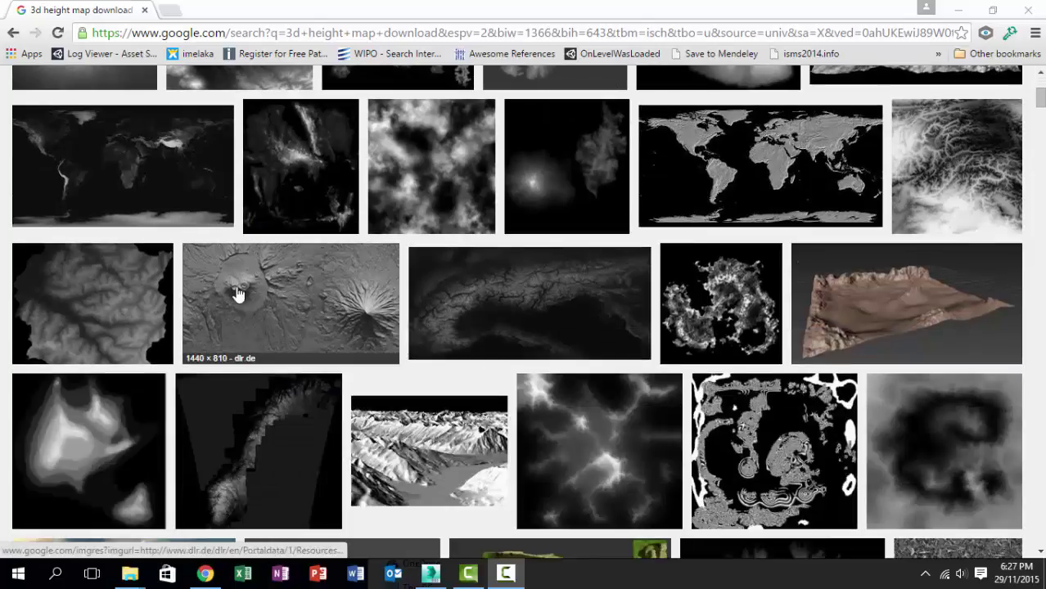
{"action": "scroll", "coordinate": [643, 292], "scroll_direction": "down", "scroll_amount": 2}
{"action": "scroll", "coordinate": [781, 290], "scroll_direction": "down", "scroll_amount": 3}
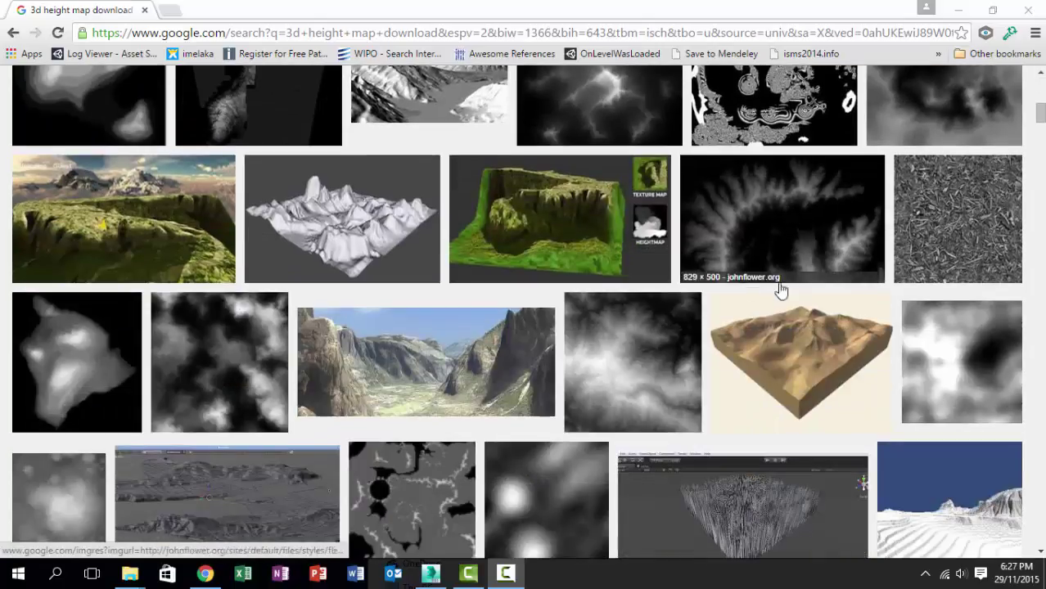
{"action": "scroll", "coordinate": [781, 290], "scroll_direction": "down", "scroll_amount": 6}
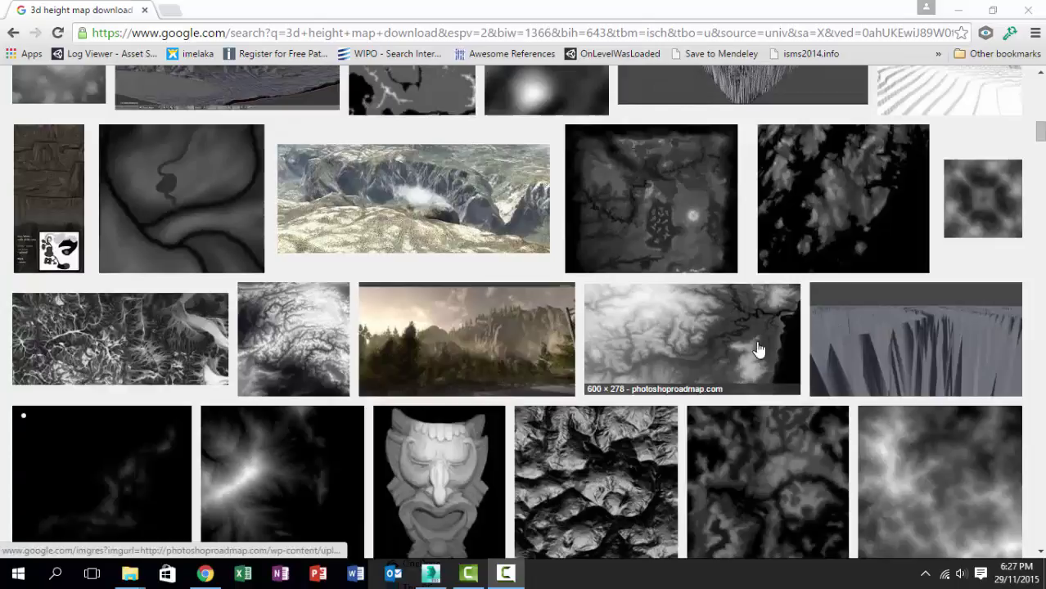
{"action": "scroll", "coordinate": [759, 350], "scroll_direction": "down", "scroll_amount": 3}
{"action": "scroll", "coordinate": [622, 397], "scroll_direction": "down", "scroll_amount": 2}
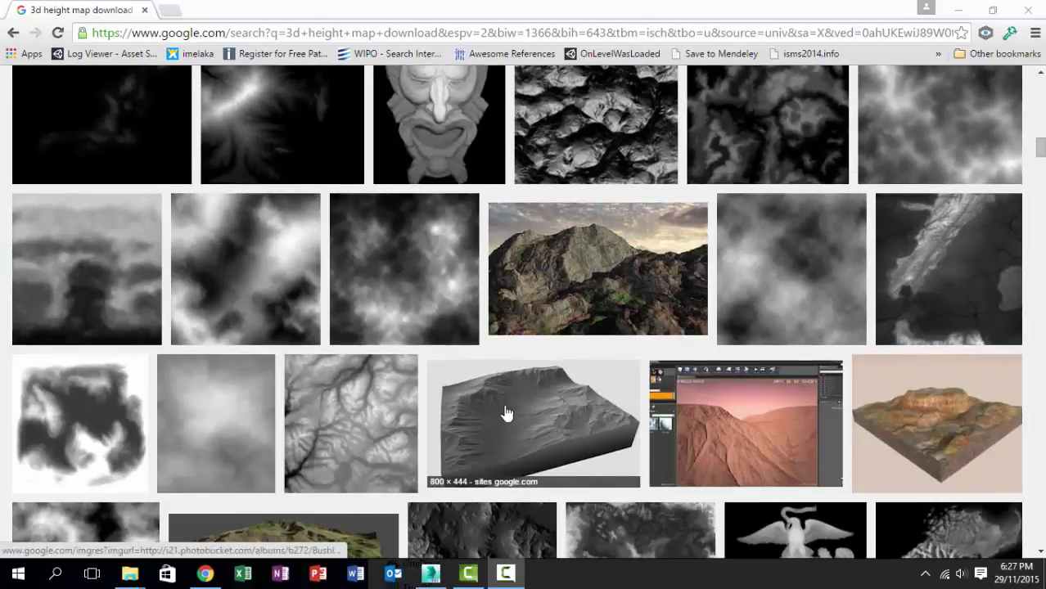
{"action": "scroll", "coordinate": [633, 388], "scroll_direction": "down", "scroll_amount": 4}
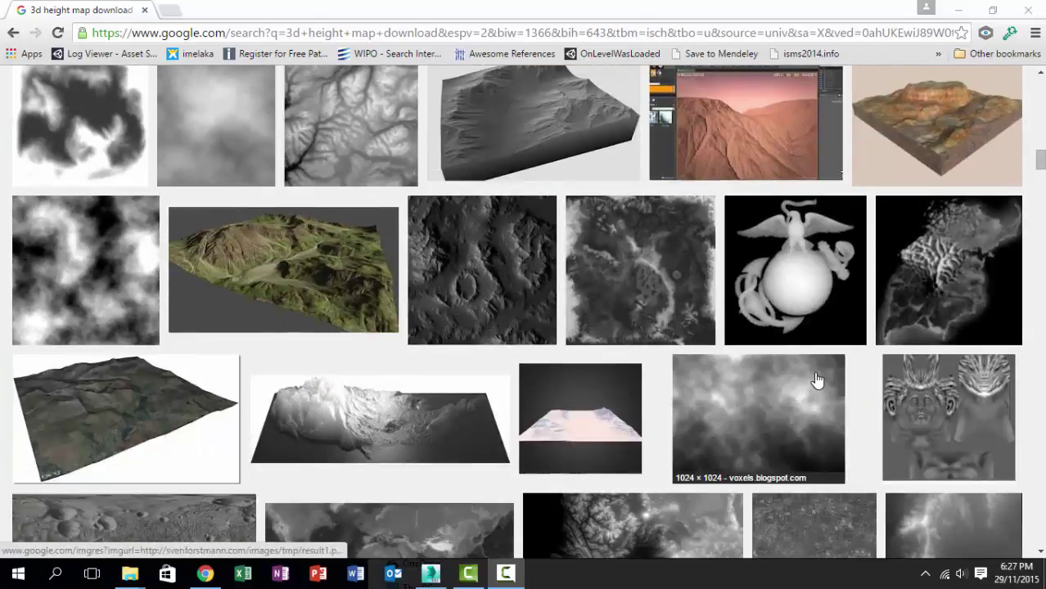
{"action": "scroll", "coordinate": [817, 379], "scroll_direction": "down", "scroll_amount": 4}
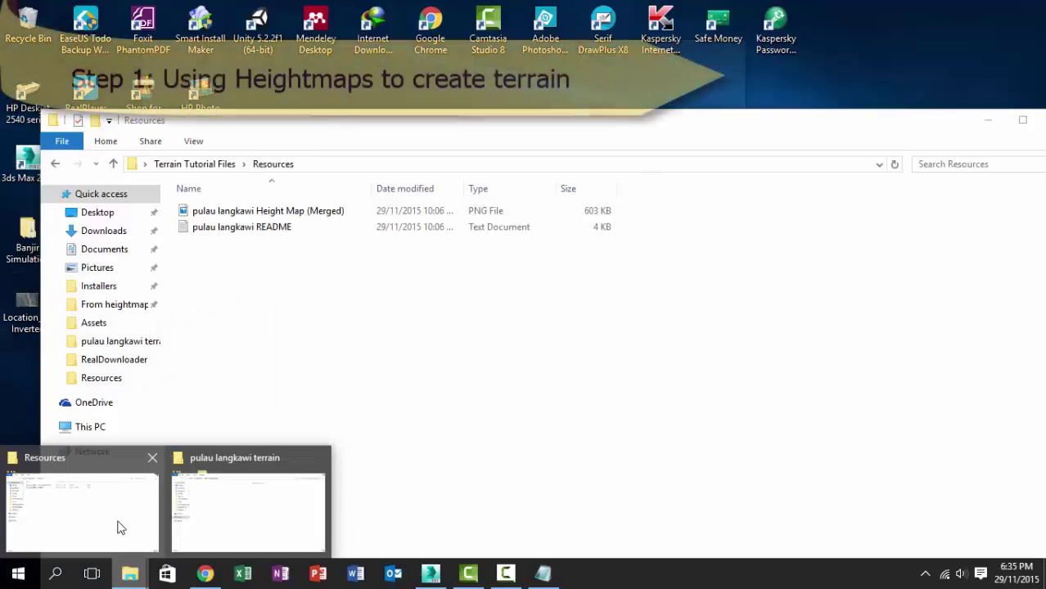
{"action": "left_click", "coordinate": [120, 524]}
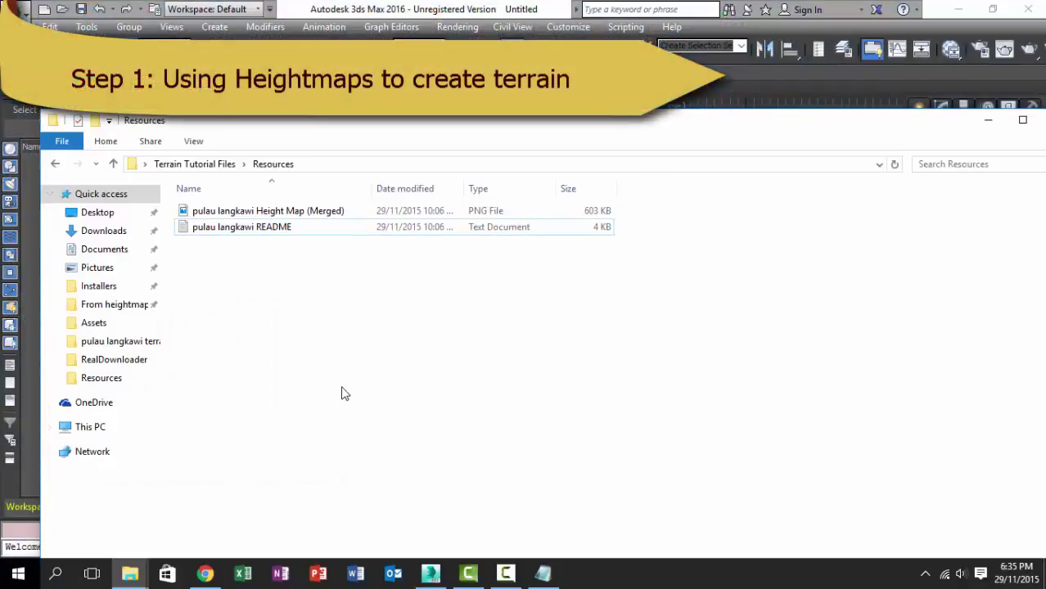
{"action": "left_click", "coordinate": [270, 211]}
Step: Confirm in Properties > Details that the heightmap is 1081 x 1081 at 16-bit, then return to 3ds Max
{"action": "right_click", "coordinate": [270, 212]}
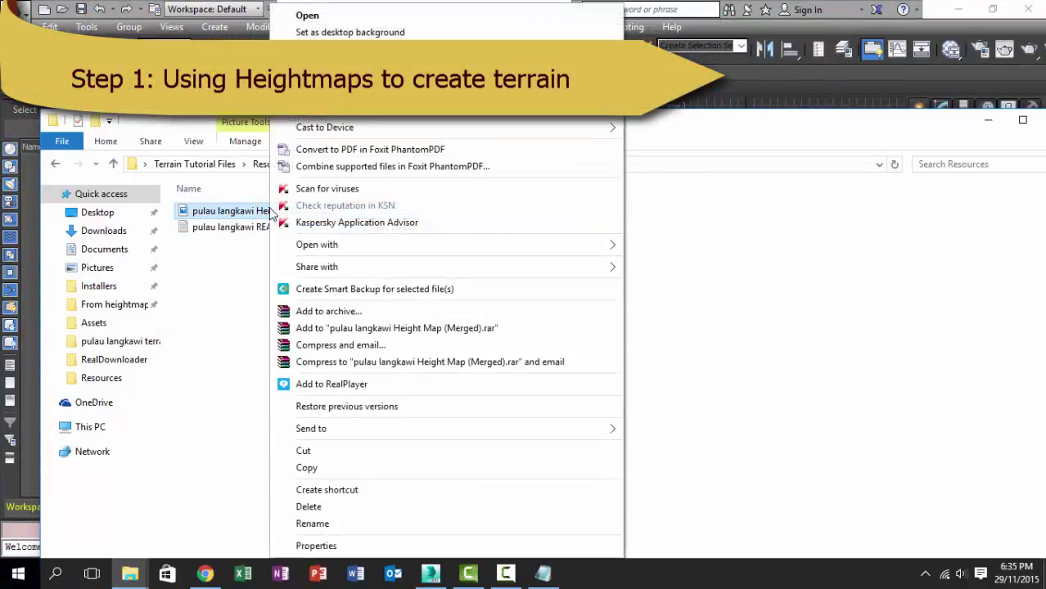
{"action": "left_click", "coordinate": [319, 550]}
{"action": "left_click", "coordinate": [373, 198]}
{"action": "left_click", "coordinate": [500, 445]}
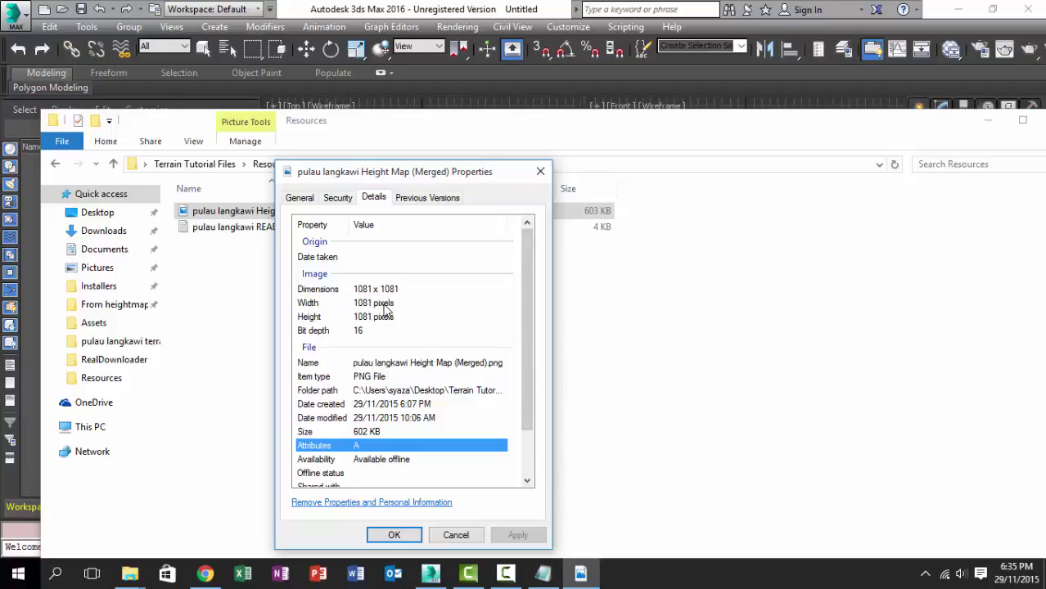
{"action": "left_click", "coordinate": [394, 535]}
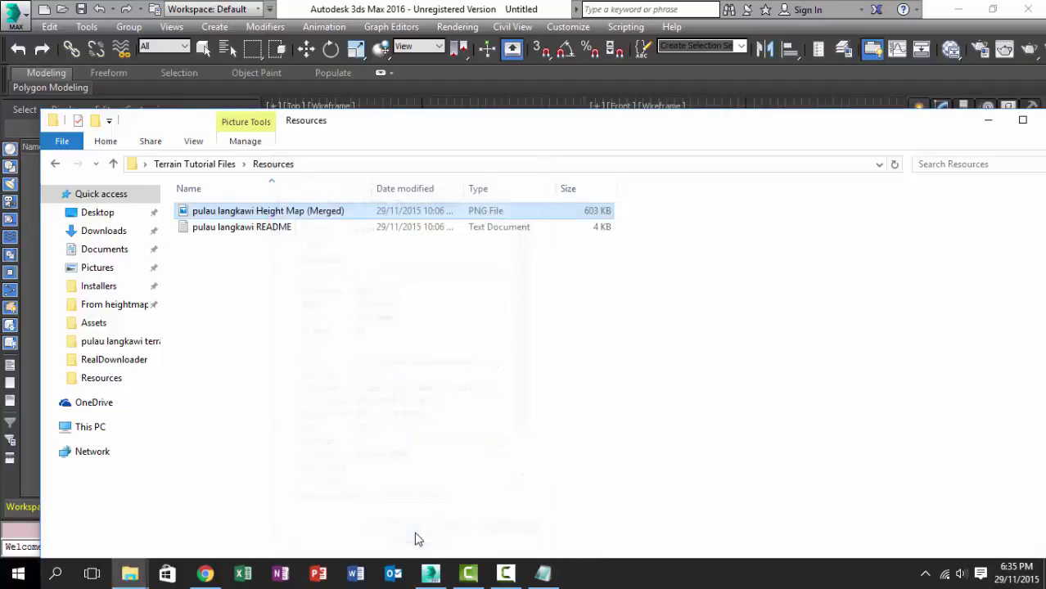
{"action": "left_click", "coordinate": [431, 573]}
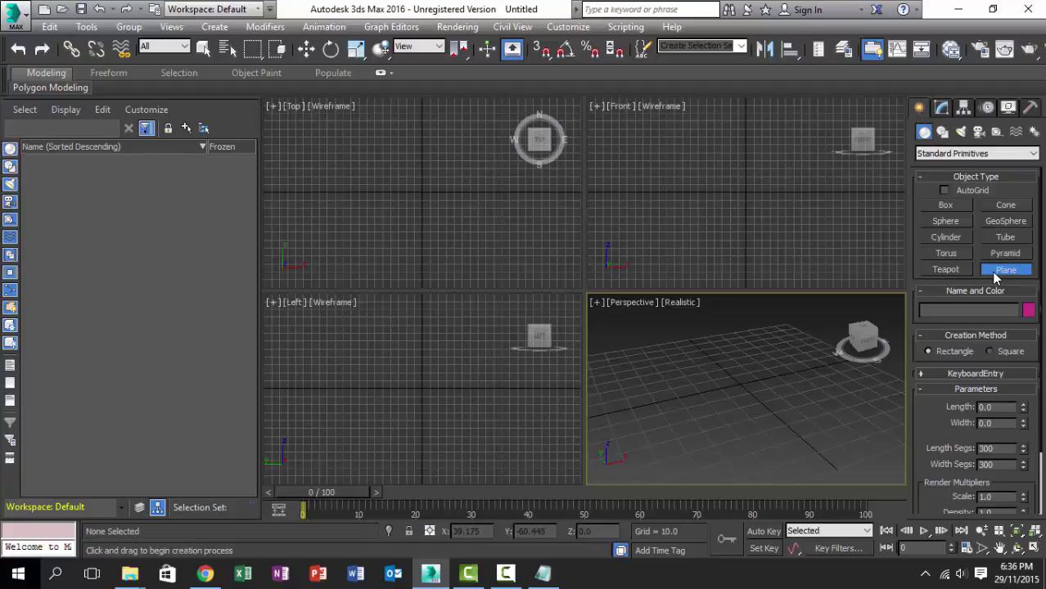
Step: Draw a plane with length and width 1081, keeping 300 by 300 segments
{"action": "left_click_drag", "start_coordinate": [676, 378], "coordinate": [827, 399]}
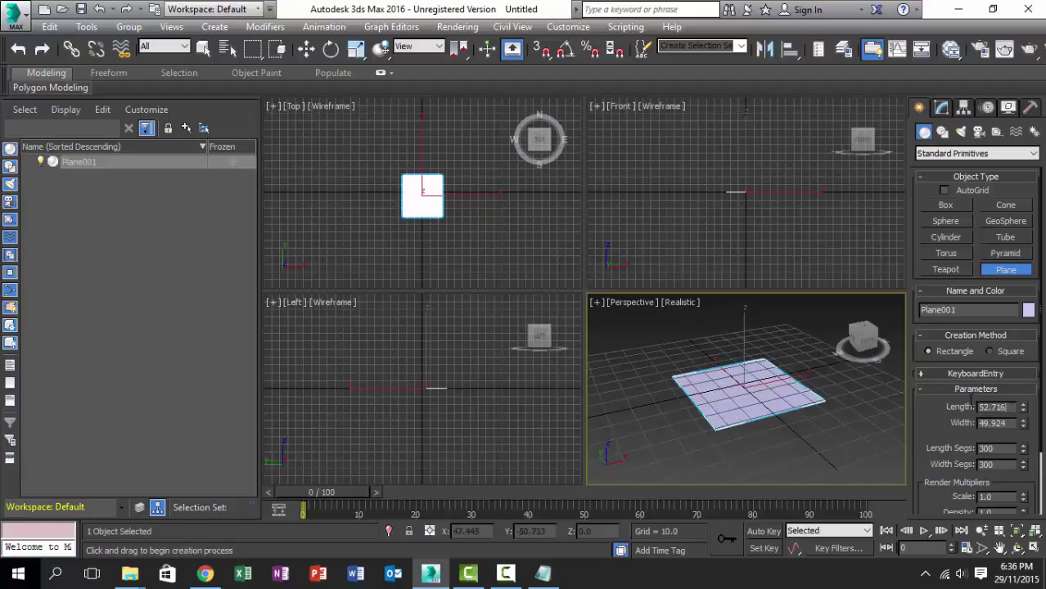
{"action": "left_click", "coordinate": [992, 407]}
{"action": "type", "text": "1081"}
{"action": "key", "text": "Tab"}
{"action": "type", "text": "1081"}
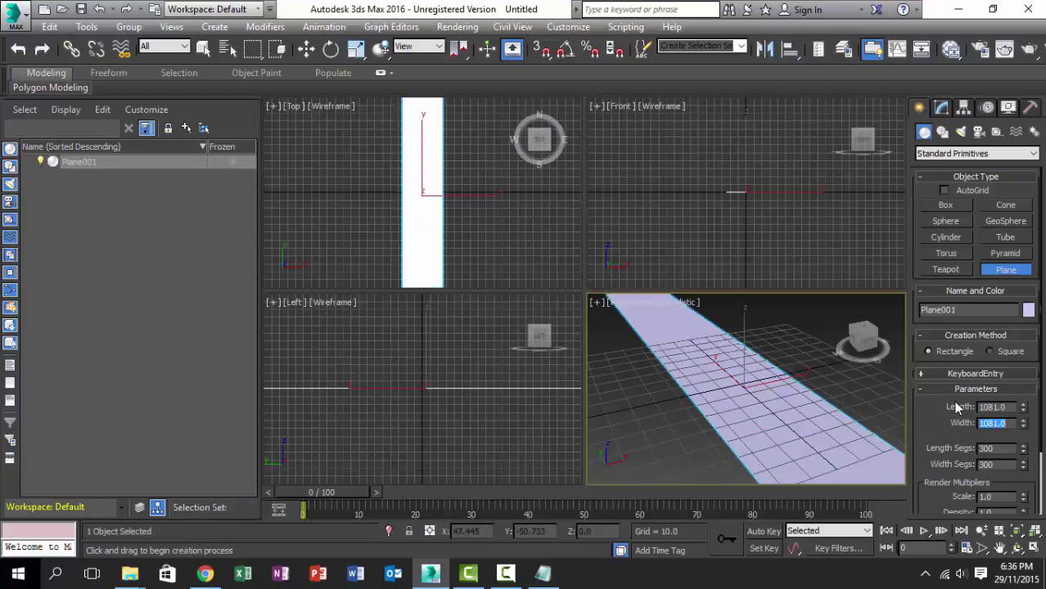
{"action": "key", "text": "Return"}
{"action": "scroll", "coordinate": [728, 382], "scroll_direction": "down", "scroll_amount": 3}
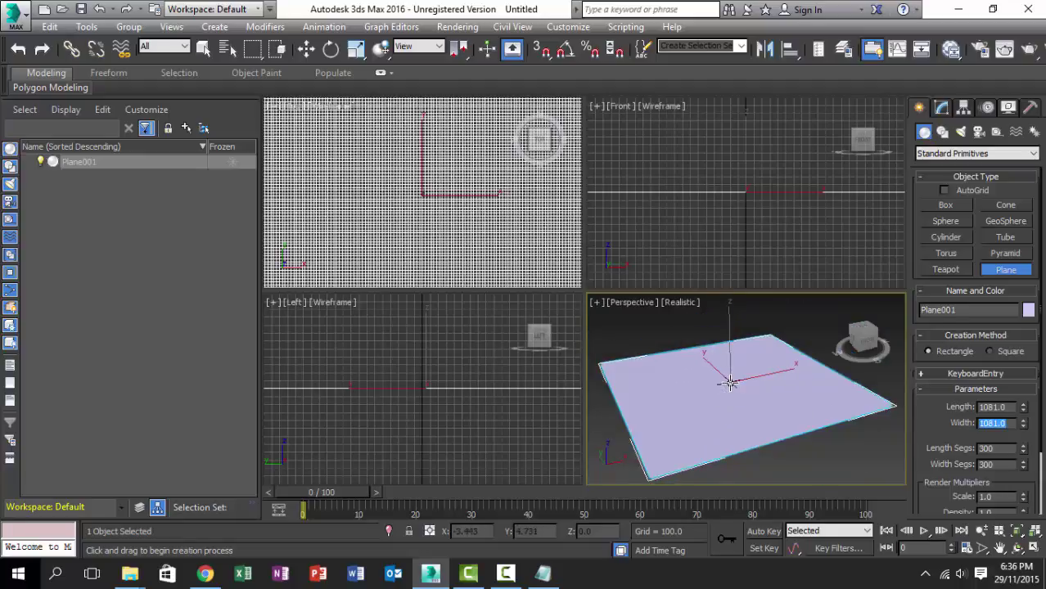
{"action": "left_click_drag", "start_coordinate": [1010, 447], "coordinate": [952, 450]}
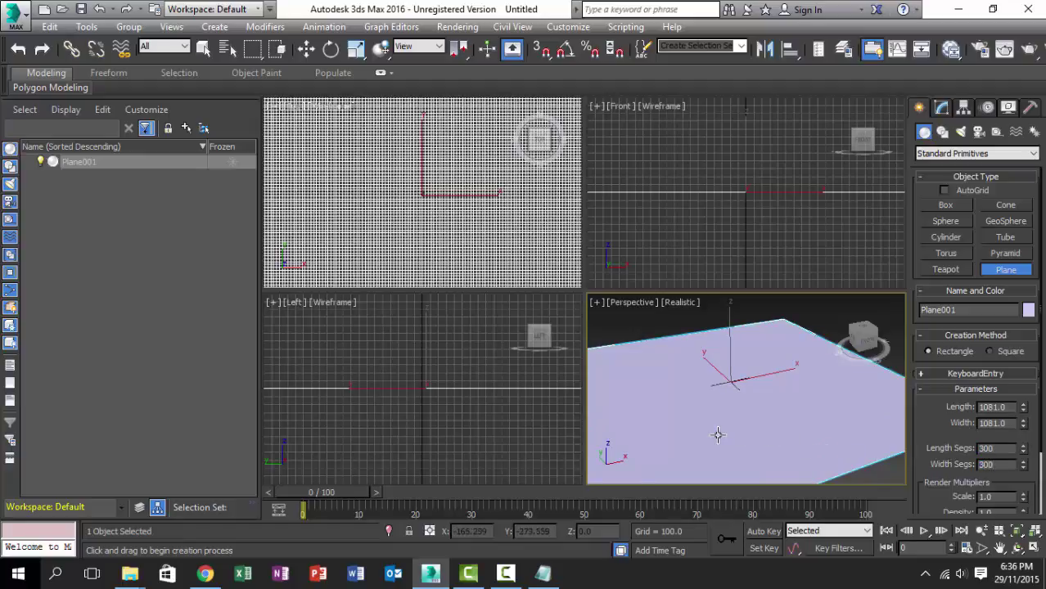
{"action": "middle_click_drag", "start_coordinate": [726, 420], "coordinate": [755, 403]}
{"action": "scroll", "coordinate": [754, 403], "scroll_direction": "down", "scroll_amount": 4}
{"action": "scroll", "coordinate": [754, 400], "scroll_direction": "up", "scroll_amount": 1}
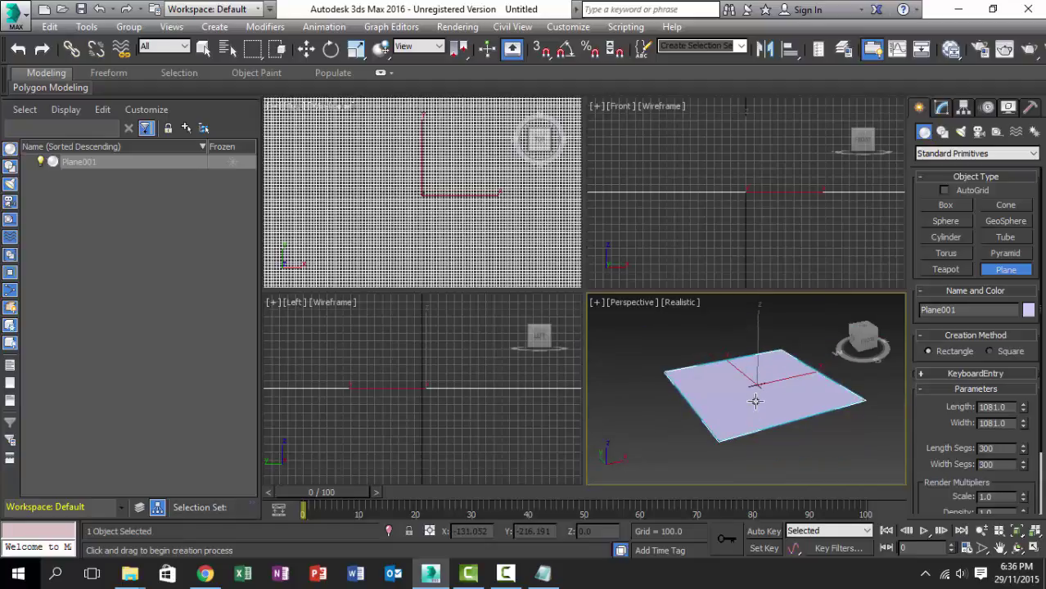
Step: Add a Displace modifier to Plane001 from the Modifier List
{"action": "left_click", "coordinate": [941, 109]}
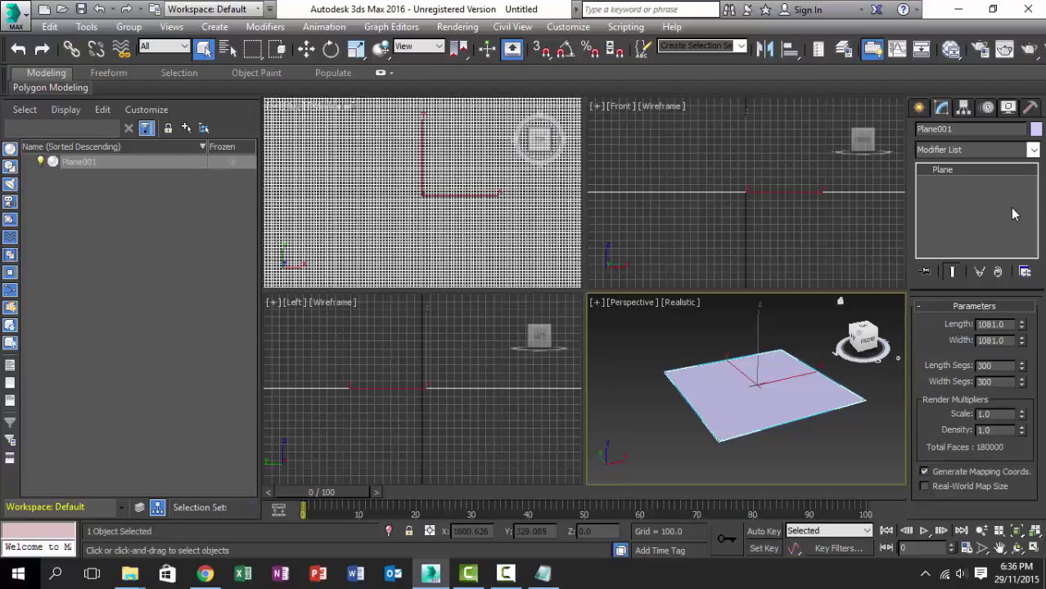
{"action": "left_click", "coordinate": [993, 151]}
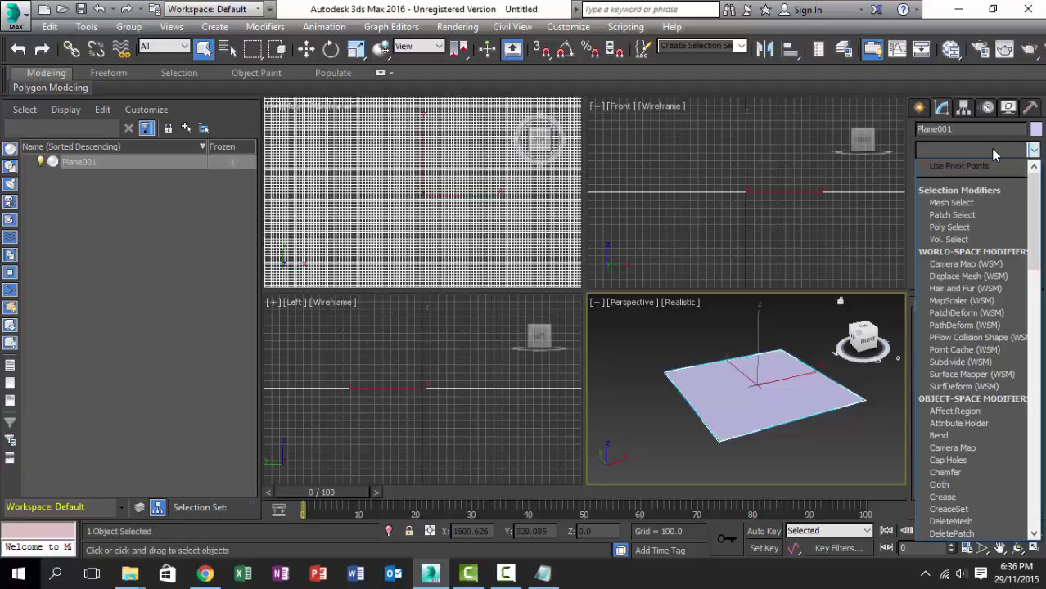
{"action": "scroll", "coordinate": [990, 154], "scroll_direction": "down", "scroll_amount": 2}
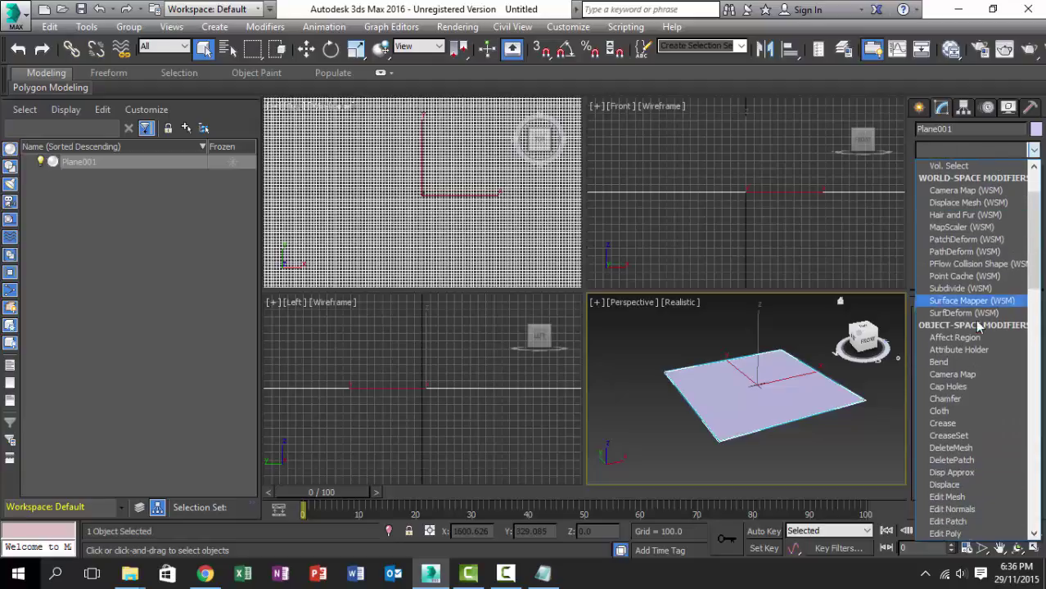
{"action": "left_click", "coordinate": [950, 485]}
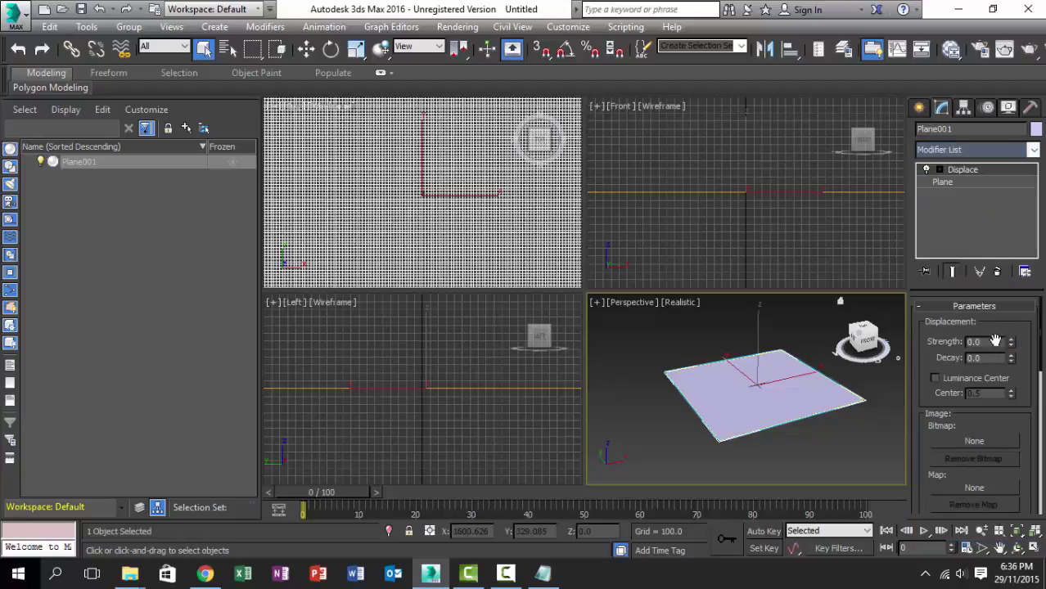
Step: Load the pulau langkawi heightmap PNG from Terrain Tutorial Files > Resources as the displacement bitmap
{"action": "left_click", "coordinate": [986, 446]}
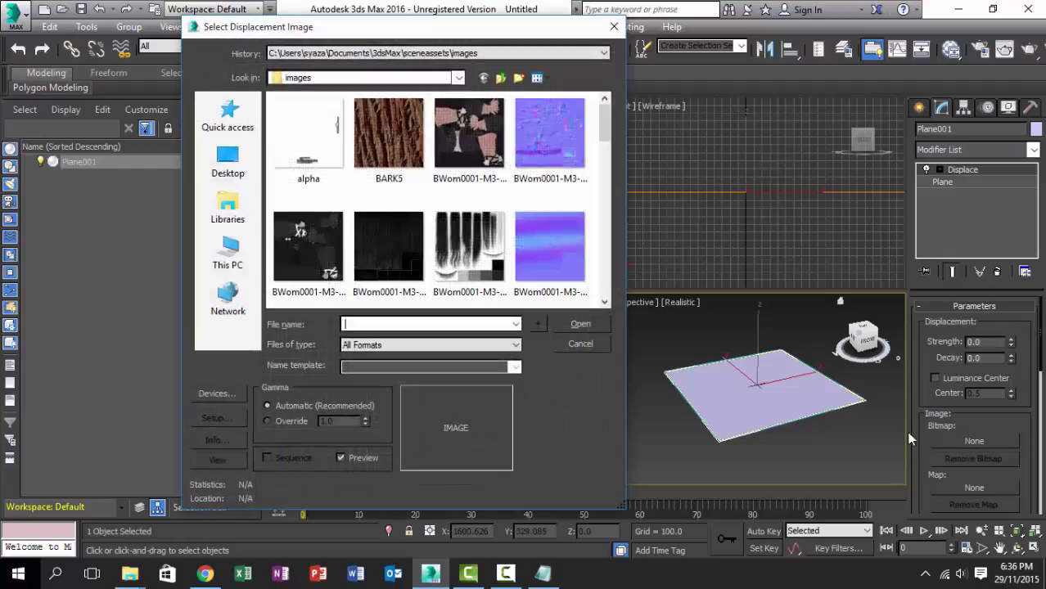
{"action": "left_click", "coordinate": [229, 164]}
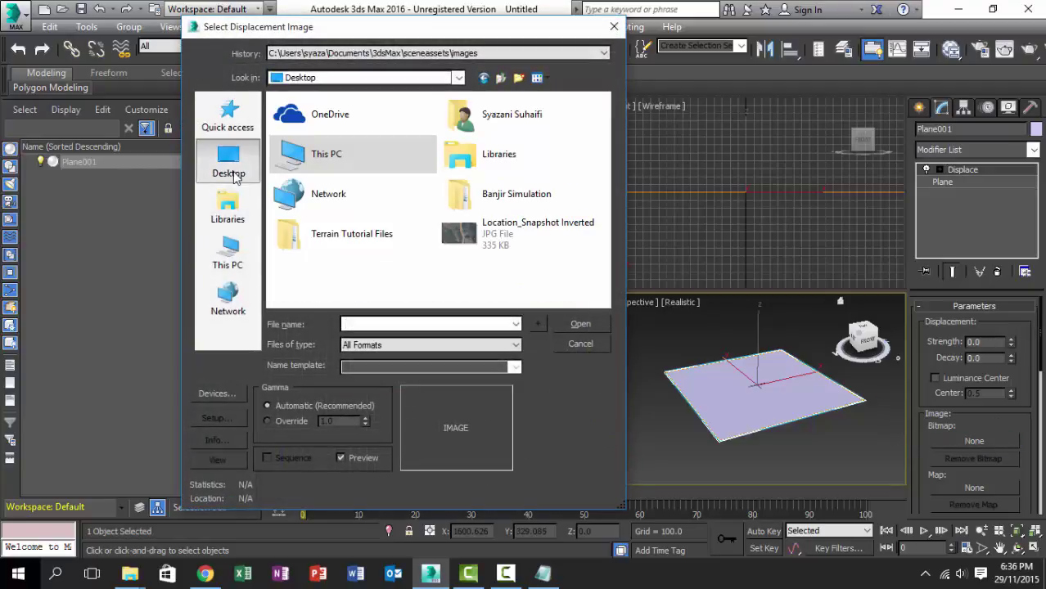
{"action": "double_click", "coordinate": [385, 236]}
{"action": "double_click", "coordinate": [336, 119]}
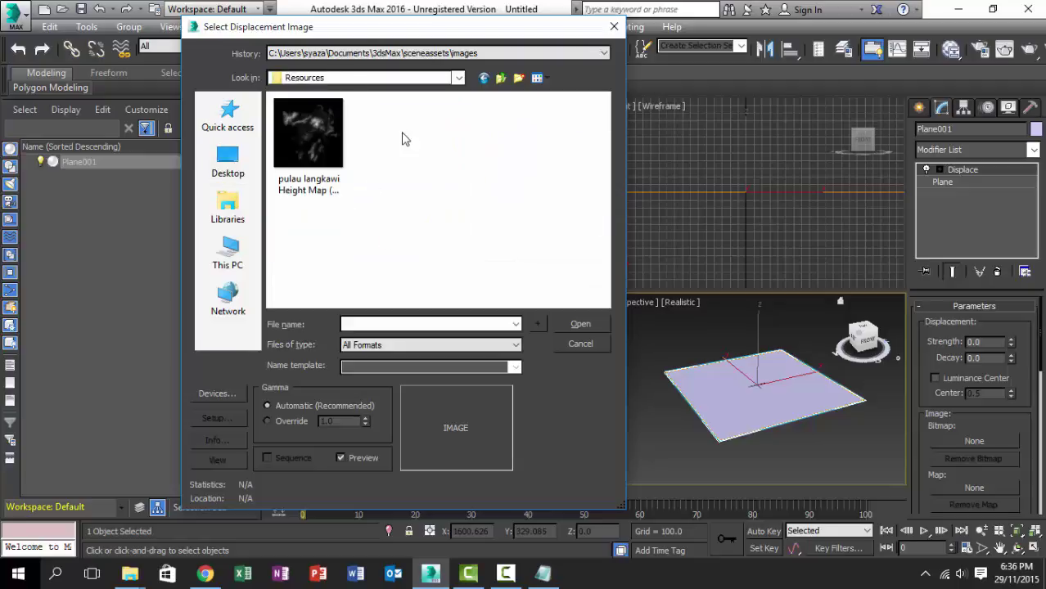
{"action": "double_click", "coordinate": [324, 149]}
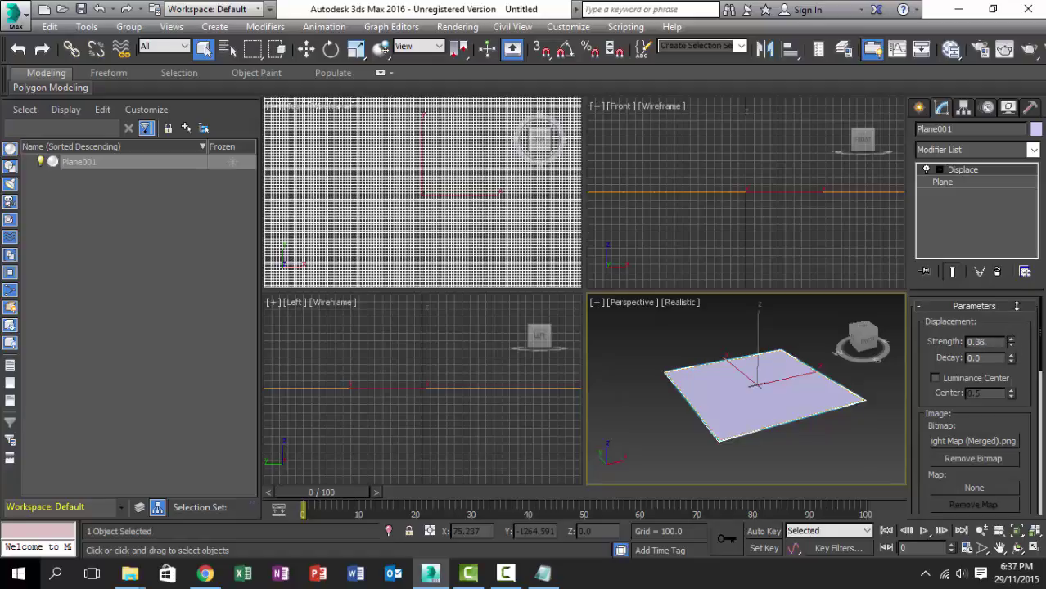
Step: Set the Displace strength to about 80.23 and orbit to inspect the terrain relief
{"action": "left_click_drag", "start_coordinate": [1011, 341], "coordinate": [288, 443]}
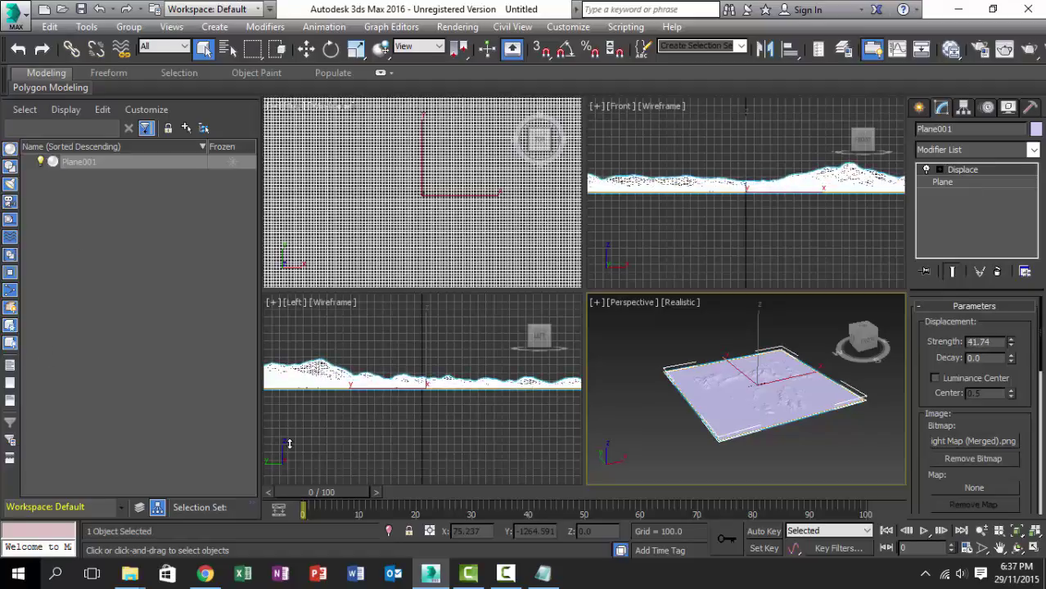
{"action": "left_click_drag", "start_coordinate": [288, 404], "coordinate": [972, 514]}
{"action": "left_click_drag", "start_coordinate": [1015, 131], "coordinate": [1019, 235]}
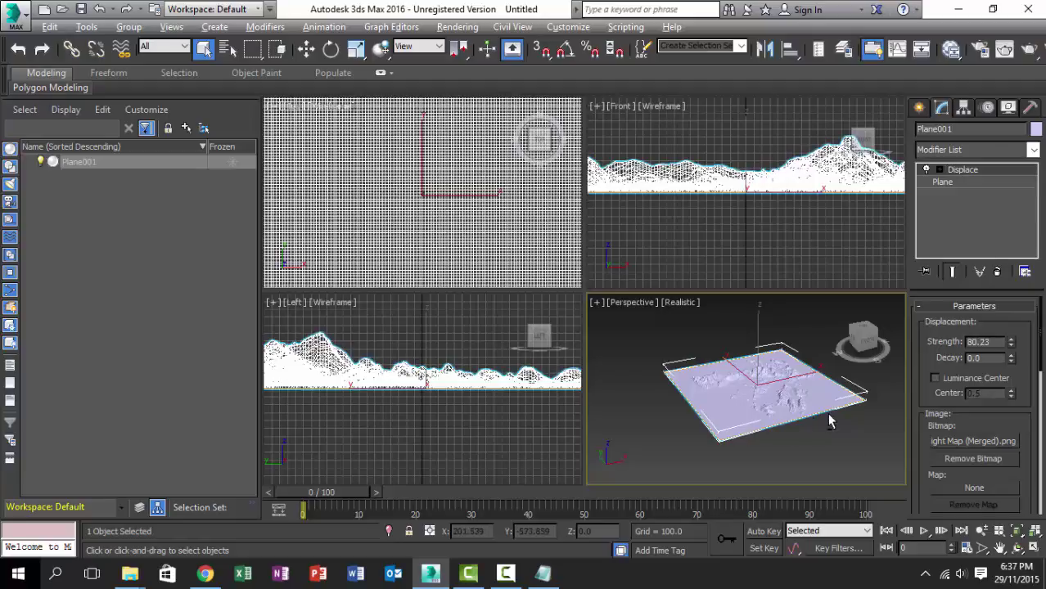
{"action": "scroll", "coordinate": [790, 401], "scroll_direction": "up", "scroll_amount": 6}
{"action": "middle_click_drag", "start_coordinate": [751, 399], "coordinate": [744, 456], "text": "alt"}
{"action": "scroll", "coordinate": [733, 442], "scroll_direction": "down", "scroll_amount": 5}
{"action": "scroll", "coordinate": [743, 456], "scroll_direction": "up", "scroll_amount": 5}
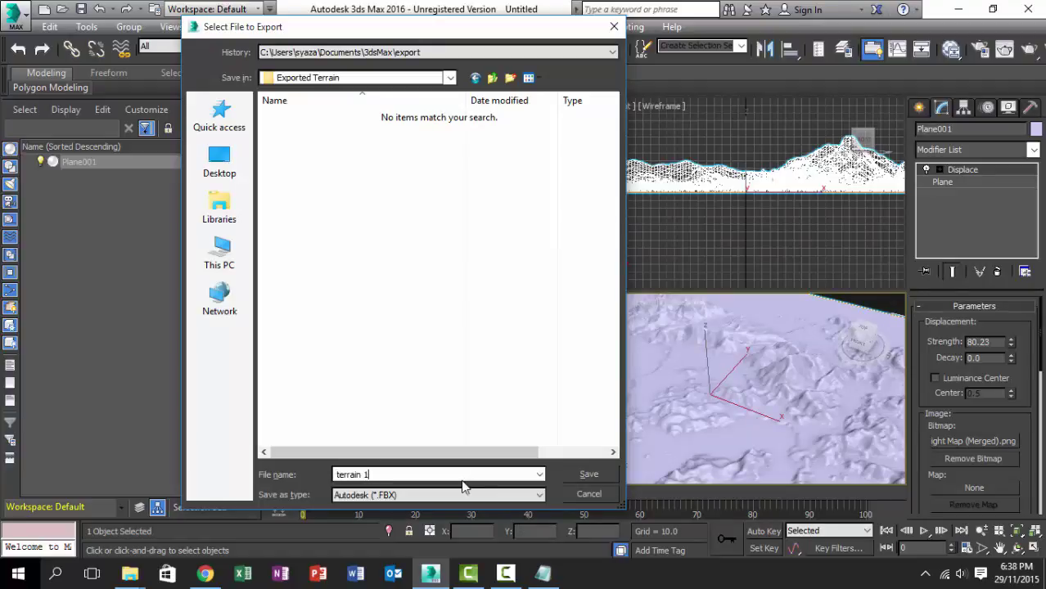
Step: Export the terrain as terrain 1.FBX into Exported Terrain and move it into the Unity assets
{"action": "key", "text": "Return"}
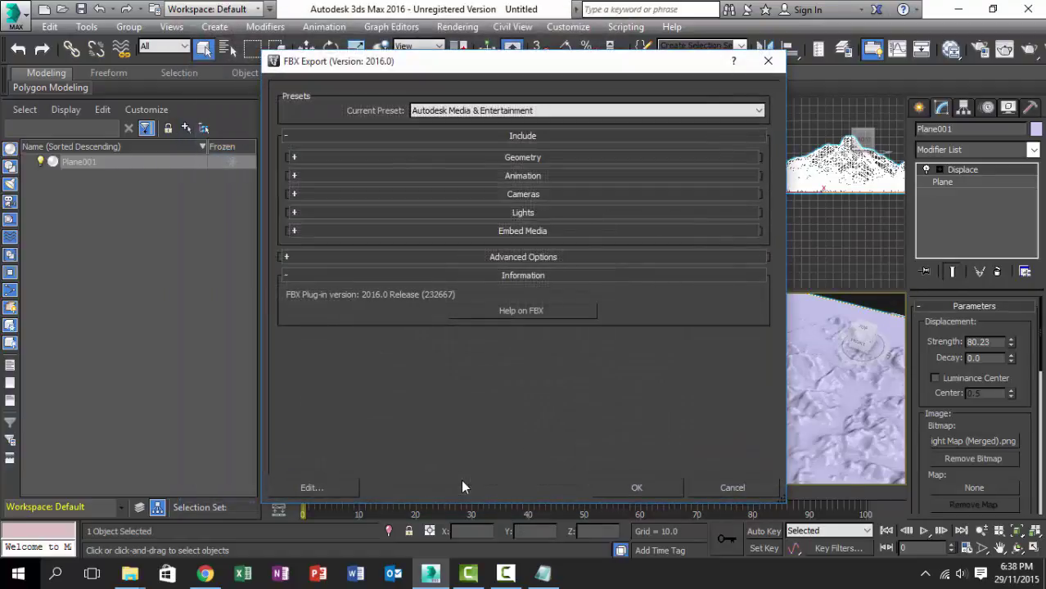
{"action": "left_click", "coordinate": [655, 491]}
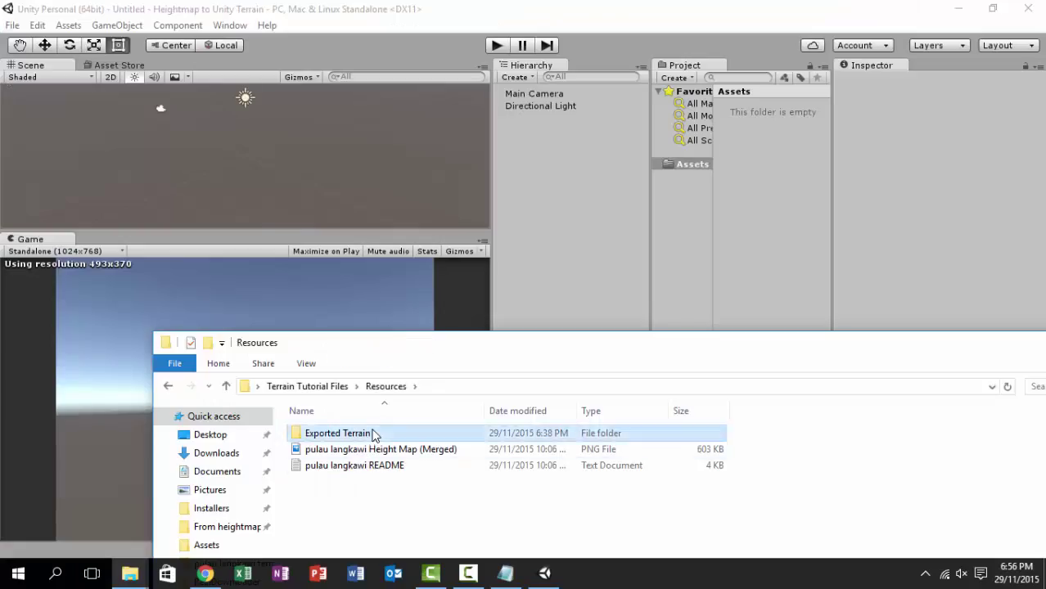
{"action": "double_click", "coordinate": [374, 434]}
{"action": "left_click_drag", "start_coordinate": [336, 435], "coordinate": [745, 188]}
Step: Search the web for 'object2terrain unity 5' and open the Object2Terrain wiki page
{"action": "type", "text": "obje"}
{"action": "type", "text": "ct"}
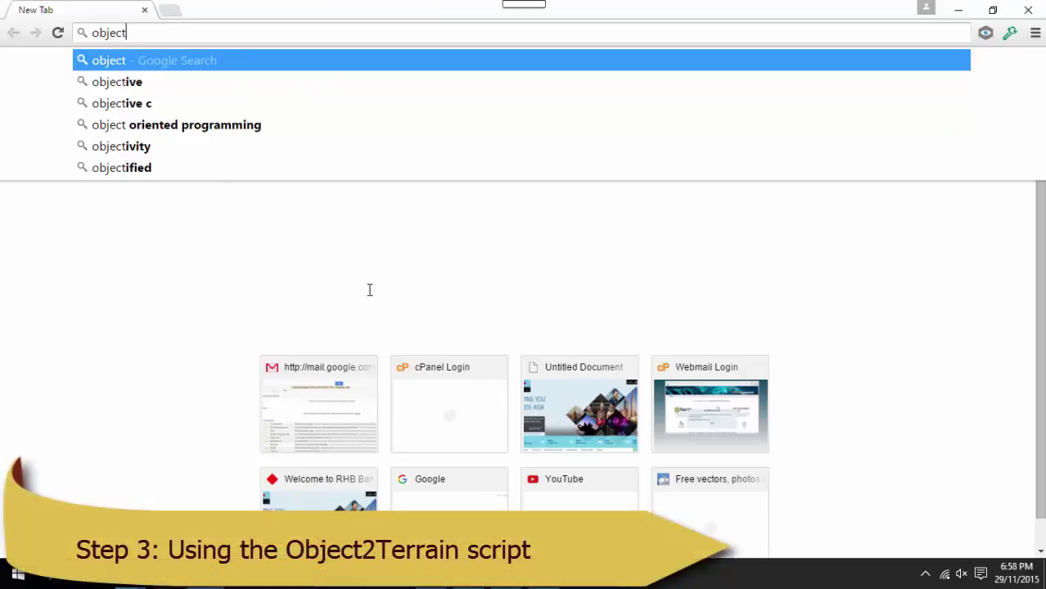
{"action": "type", "text": "2terrain"}
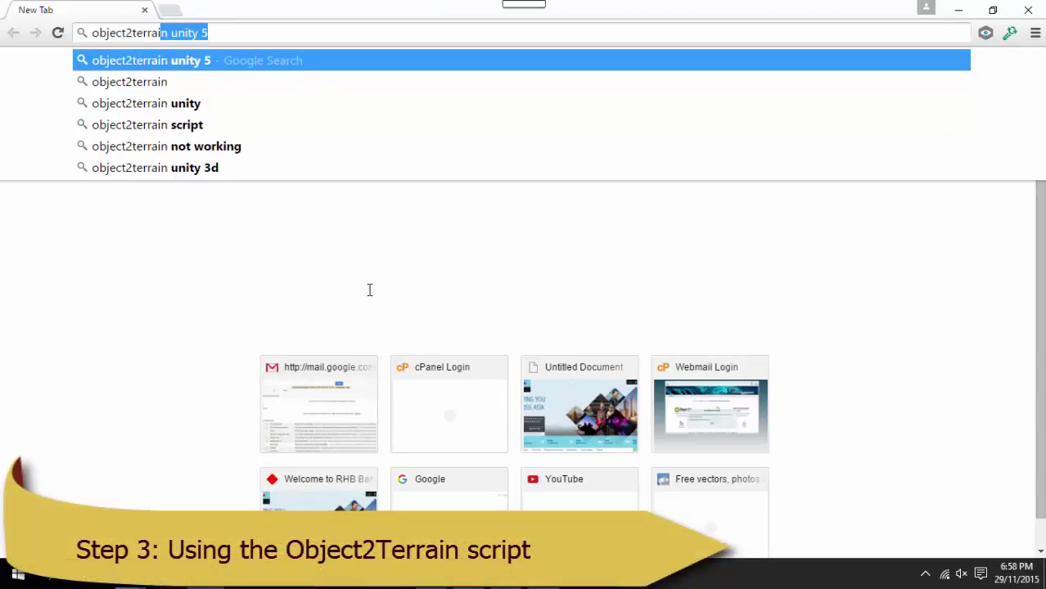
{"action": "key", "text": "Return"}
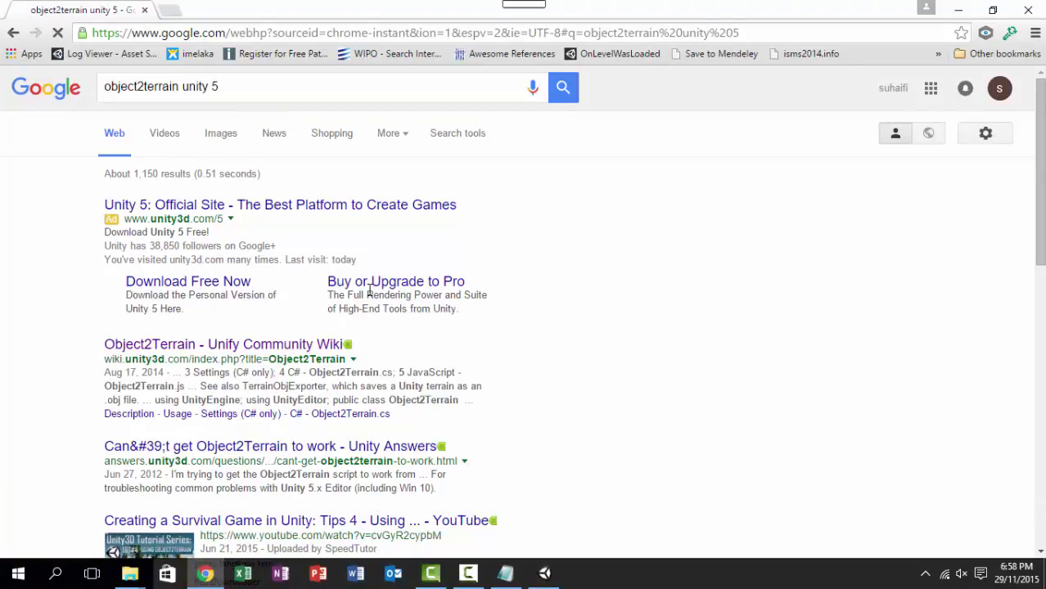
{"action": "scroll", "coordinate": [566, 203], "scroll_direction": "down", "scroll_amount": 3}
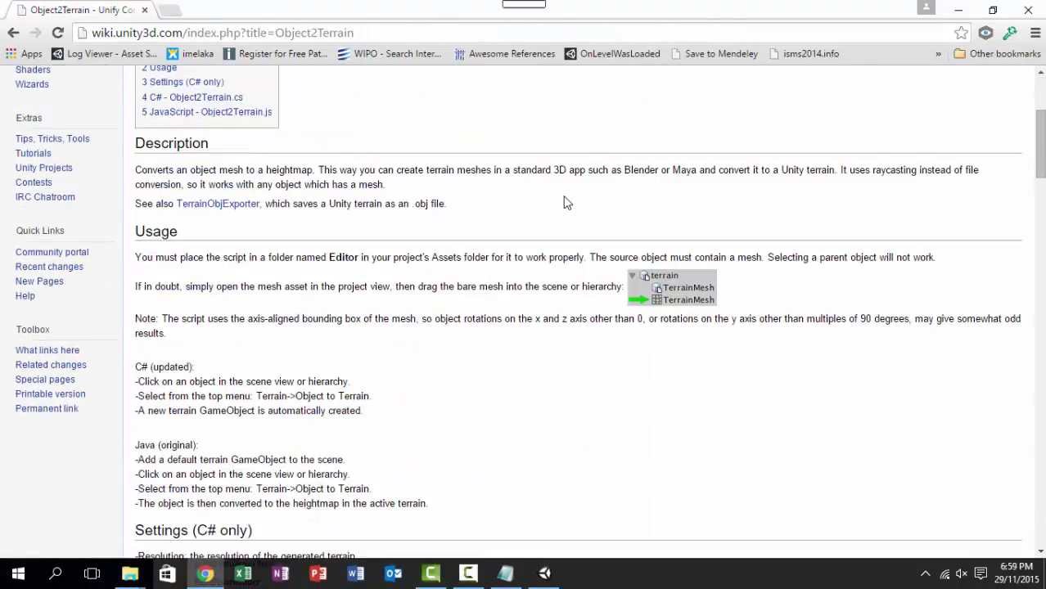
{"action": "scroll", "coordinate": [567, 202], "scroll_direction": "down", "scroll_amount": 7}
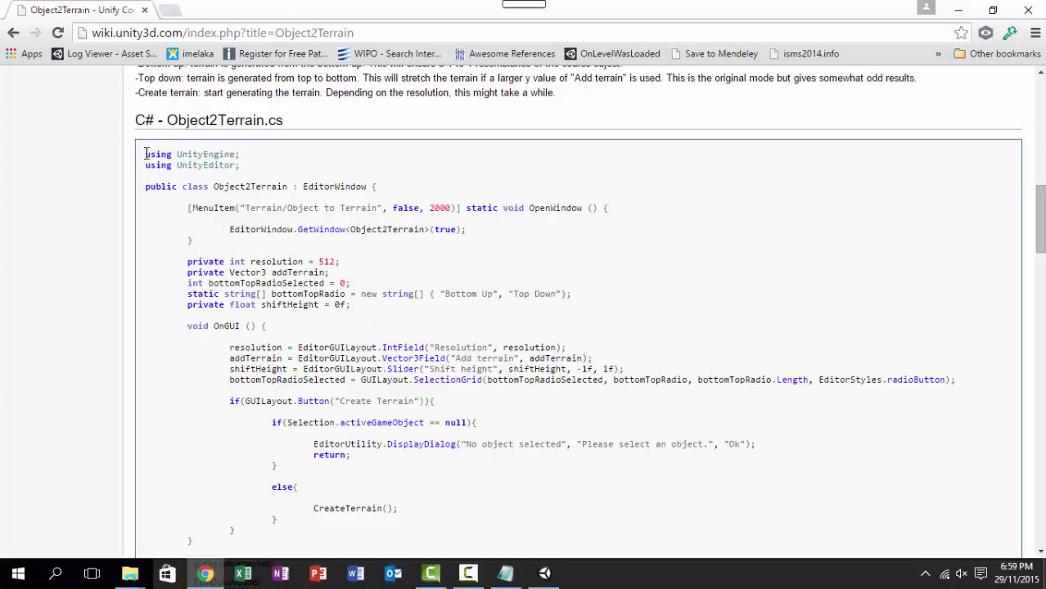
Step: Select the full C# Object2Terrain.cs listing, then return to Unity
{"action": "left_click_drag", "start_coordinate": [145, 154], "coordinate": [414, 473]}
{"action": "scroll", "coordinate": [388, 206], "scroll_direction": "down", "scroll_amount": 3}
{"action": "scroll", "coordinate": [388, 206], "scroll_direction": "down", "scroll_amount": 10}
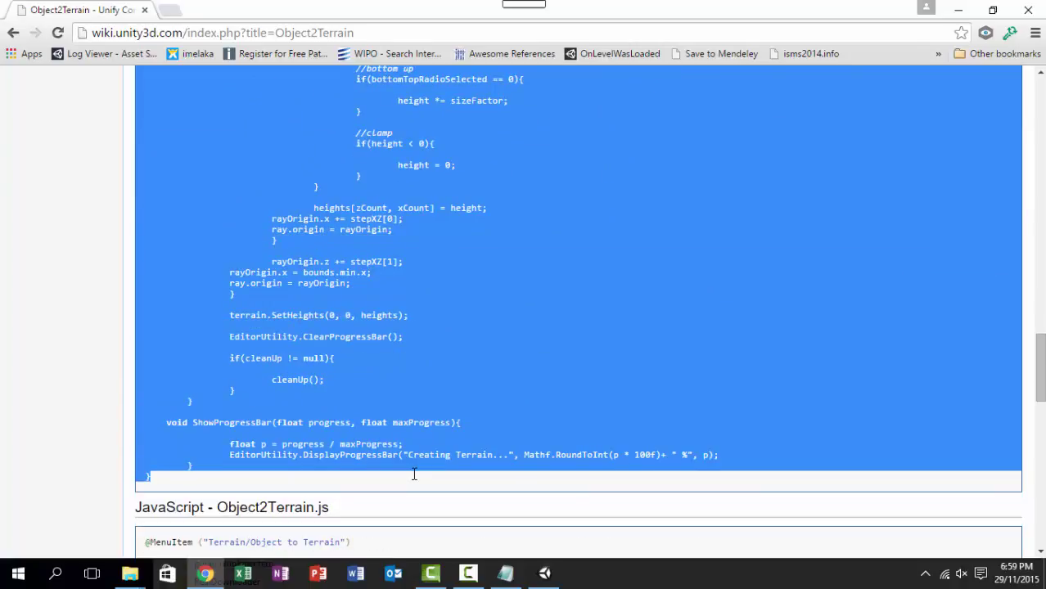
{"action": "left_click", "coordinate": [545, 573]}
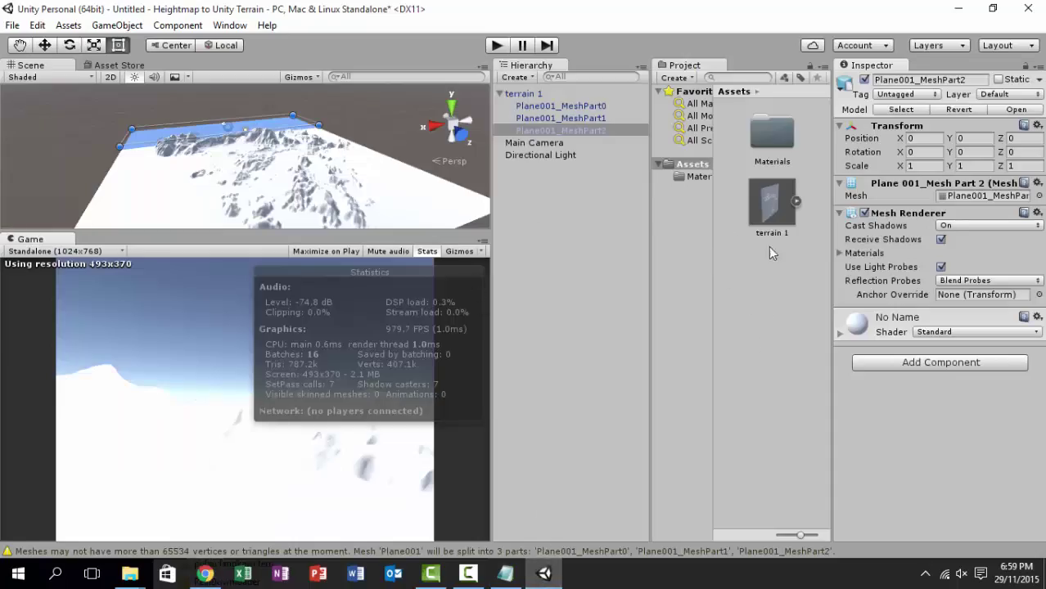
Step: Create a C# script named Object2Terrain in Assets and open it in Visual Studio
{"action": "right_click", "coordinate": [764, 320]}
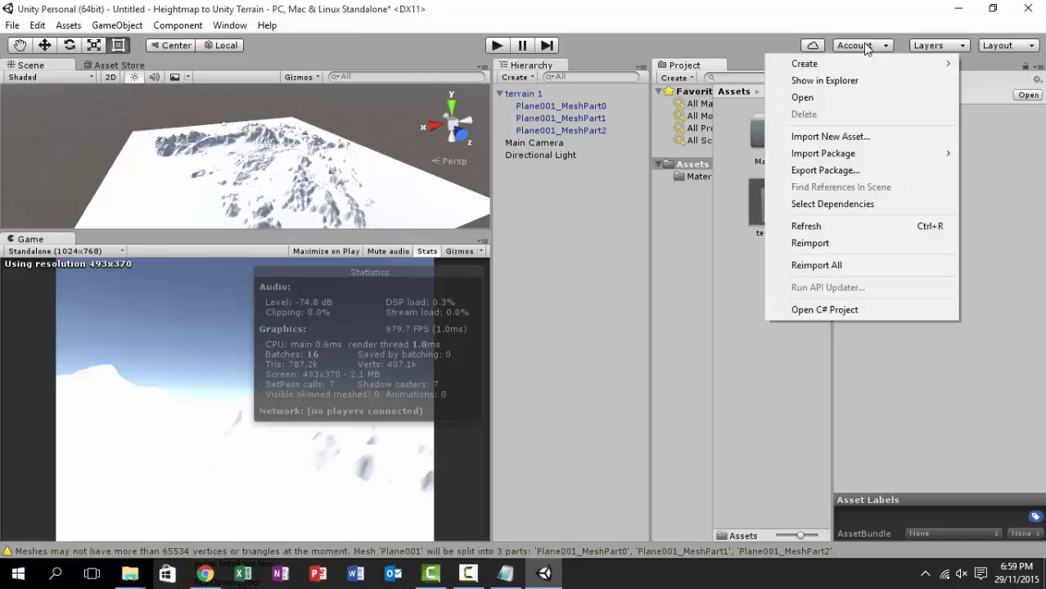
{"action": "mouse_move", "coordinate": [854, 65]}
{"action": "left_click", "coordinate": [734, 86]}
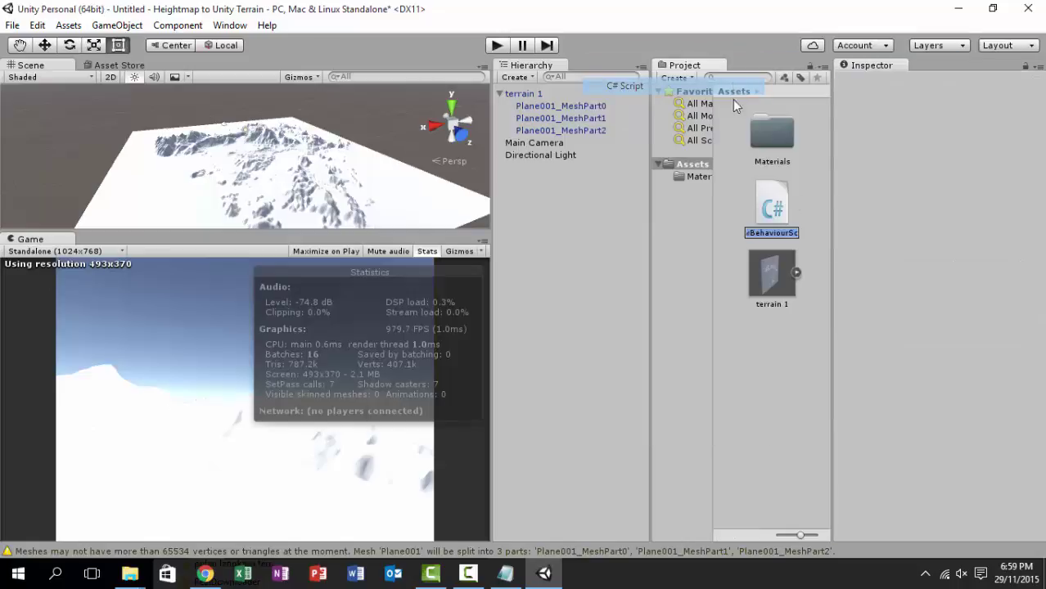
{"action": "type", "text": "o"}
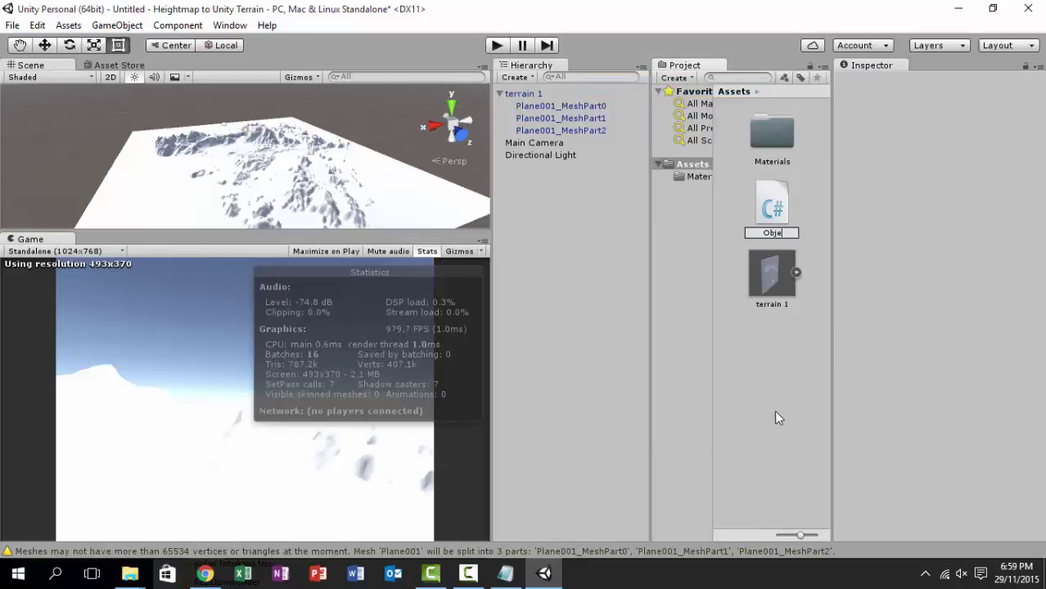
{"action": "type", "text": "bject2Terrain"}
{"action": "key", "text": "Return"}
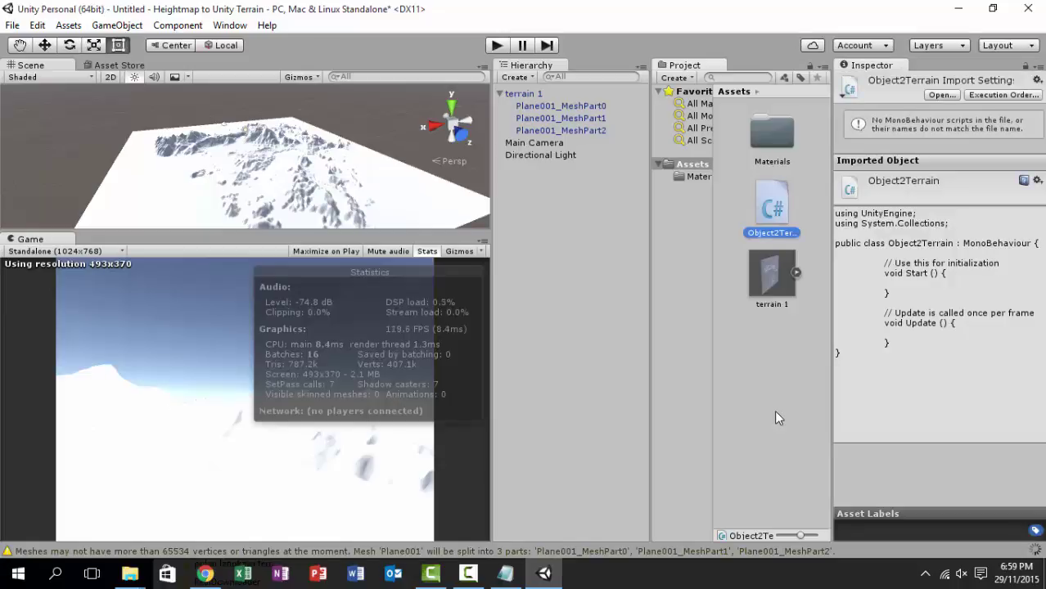
{"action": "double_click", "coordinate": [770, 197]}
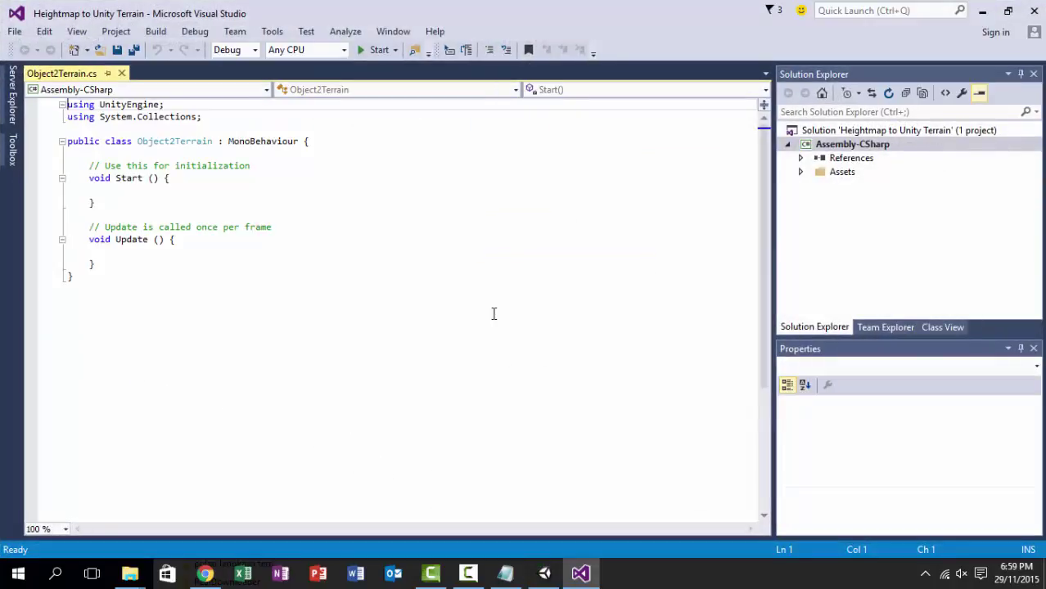
Step: Replace the template code with the copied Object2Terrain wiki code and save the file
{"action": "key", "text": "ctrl+a"}
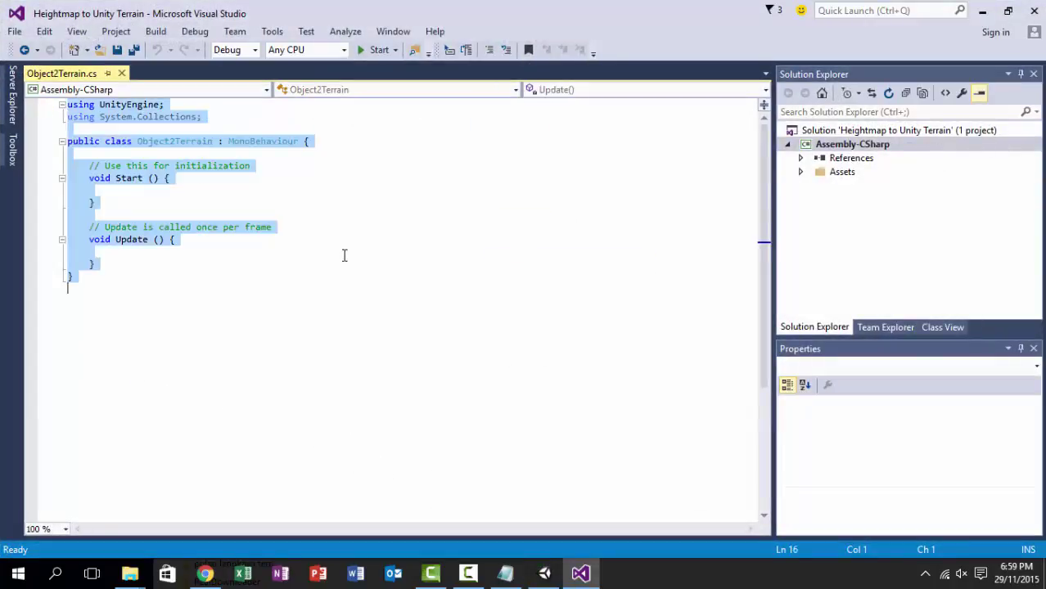
{"action": "key", "text": "ctrl+v"}
{"action": "scroll", "coordinate": [343, 255], "scroll_direction": "up", "scroll_amount": 20}
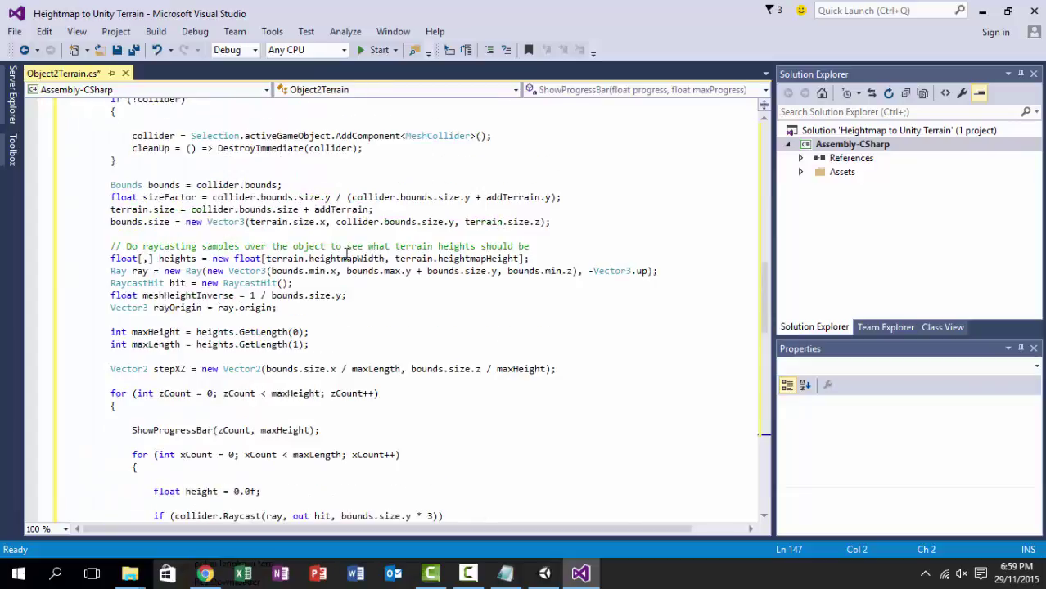
{"action": "key", "text": "ctrl+s"}
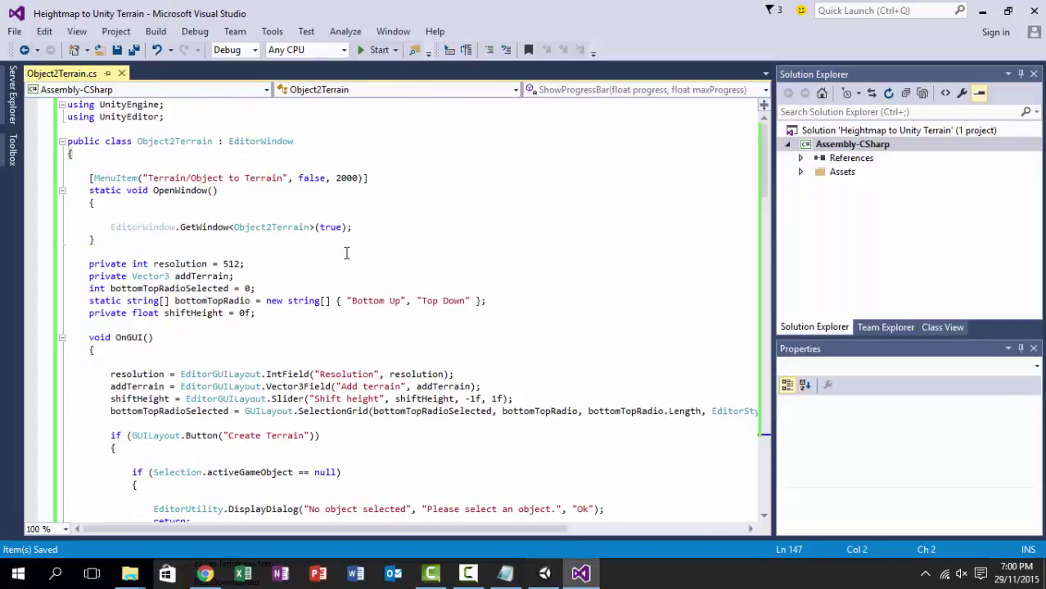
Step: Back in Unity, add a Terrain via GameObject > 3D Object > Terrain
{"action": "left_click", "coordinate": [1033, 10]}
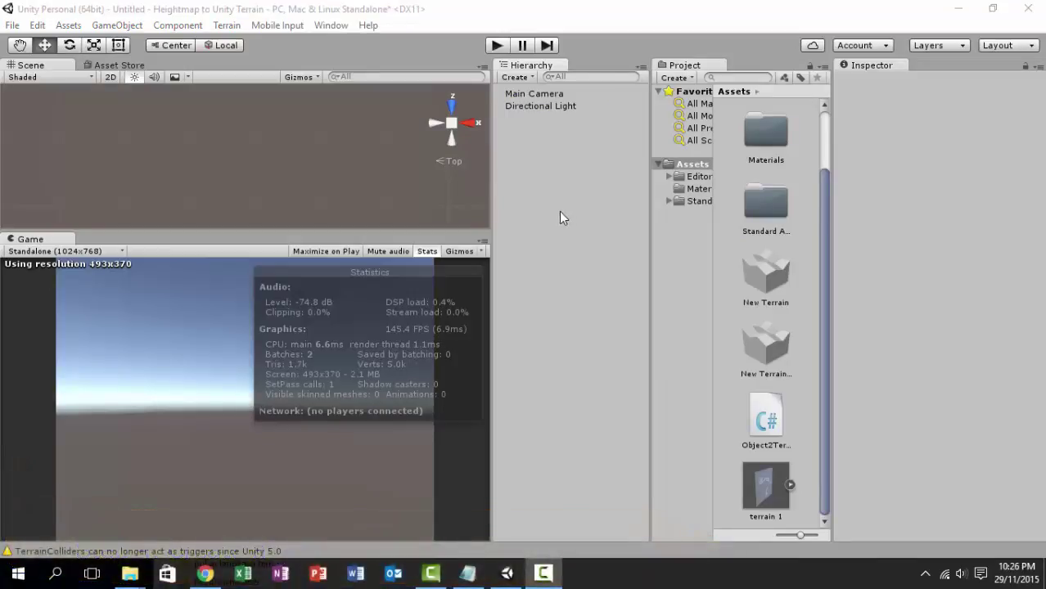
{"action": "left_click", "coordinate": [111, 26]}
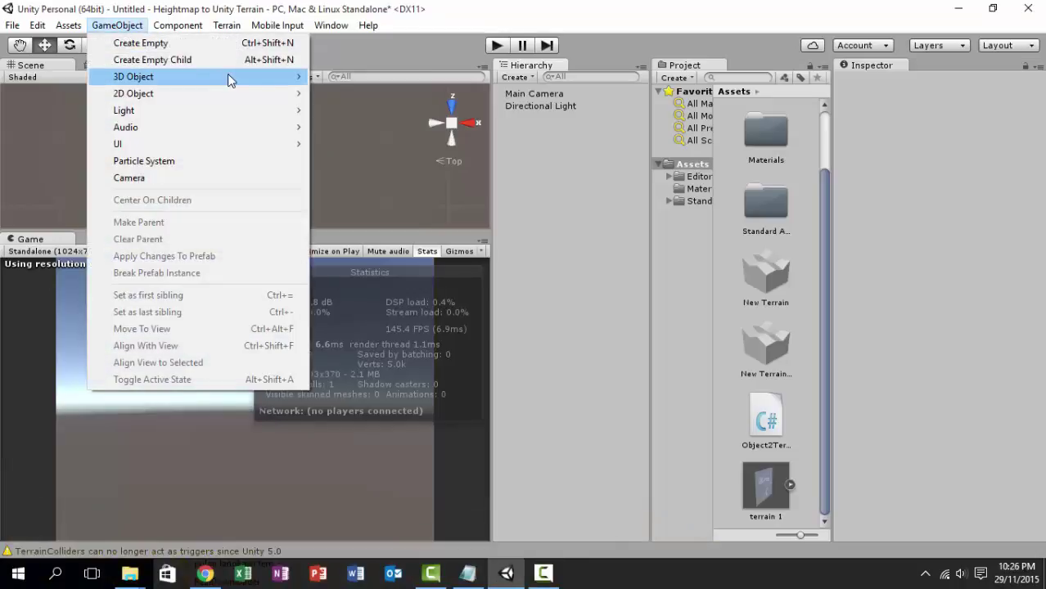
{"action": "mouse_move", "coordinate": [233, 80]}
{"action": "left_click", "coordinate": [373, 206]}
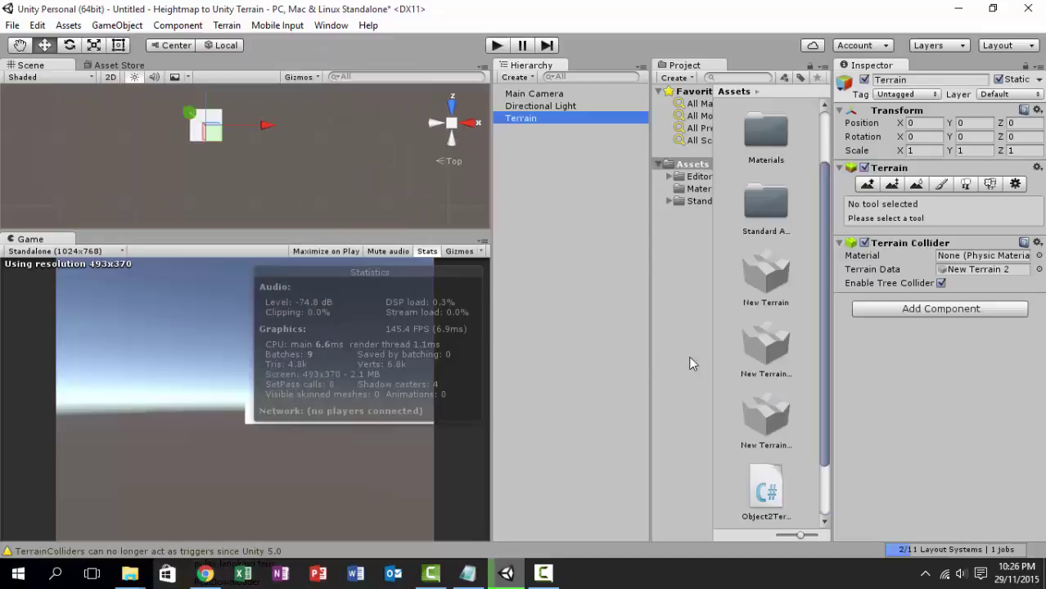
Step: Set the terrain's Terrain Width and Terrain Length to 1081 in Terrain Settings
{"action": "left_click", "coordinate": [1015, 184]}
{"action": "scroll", "coordinate": [998, 326], "scroll_direction": "down", "scroll_amount": 10}
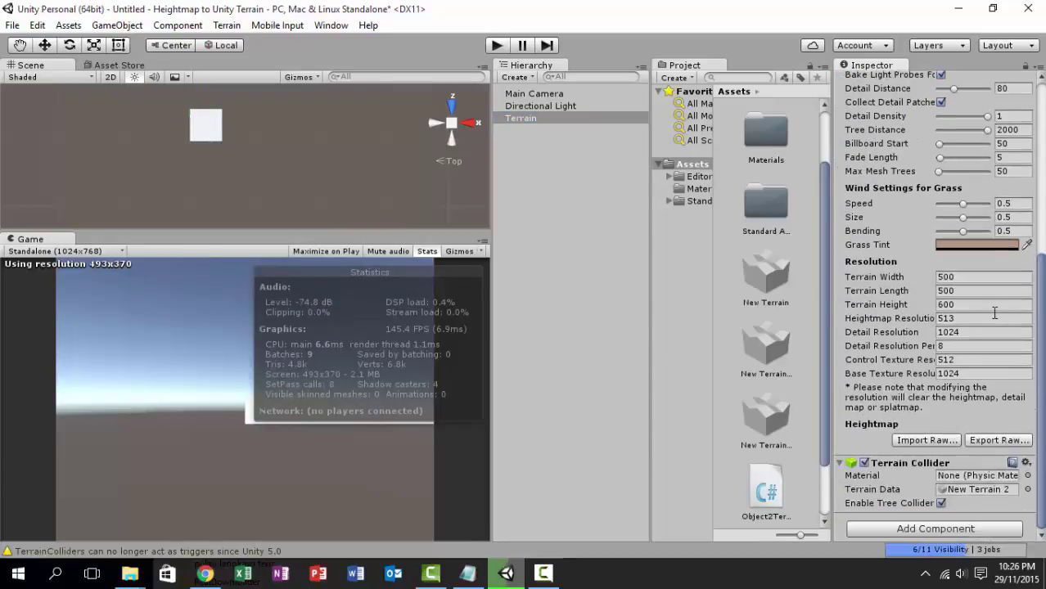
{"action": "left_click", "coordinate": [965, 277]}
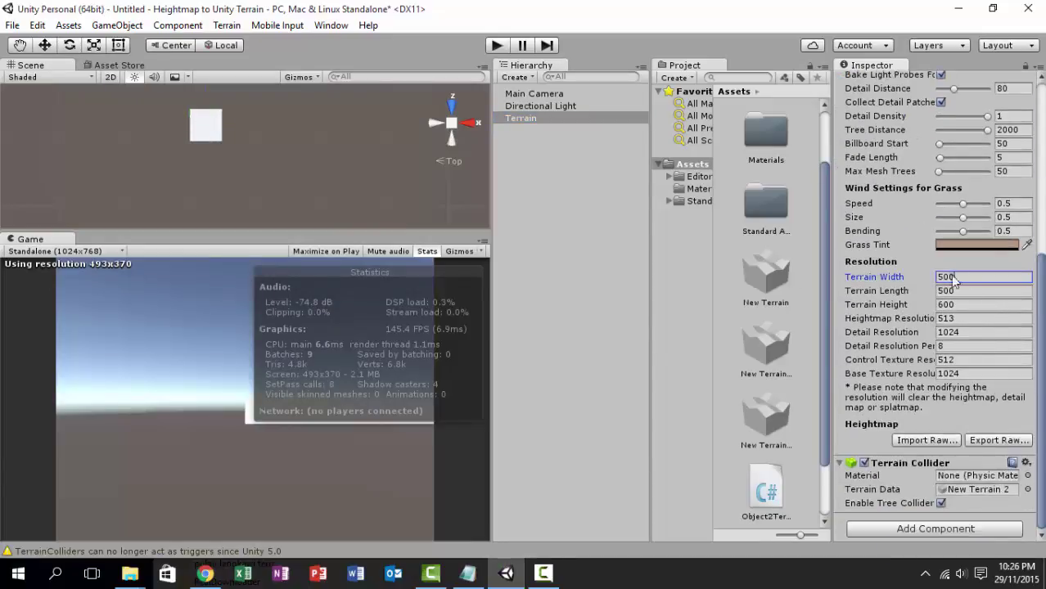
{"action": "type", "text": "1081"}
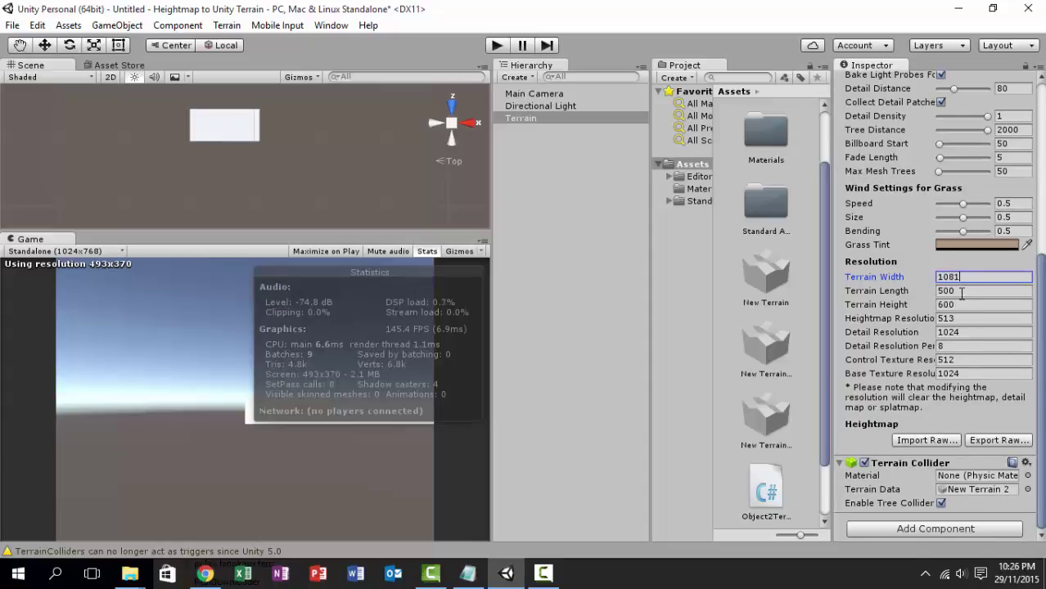
{"action": "left_click", "coordinate": [962, 291]}
{"action": "type", "text": "1081"}
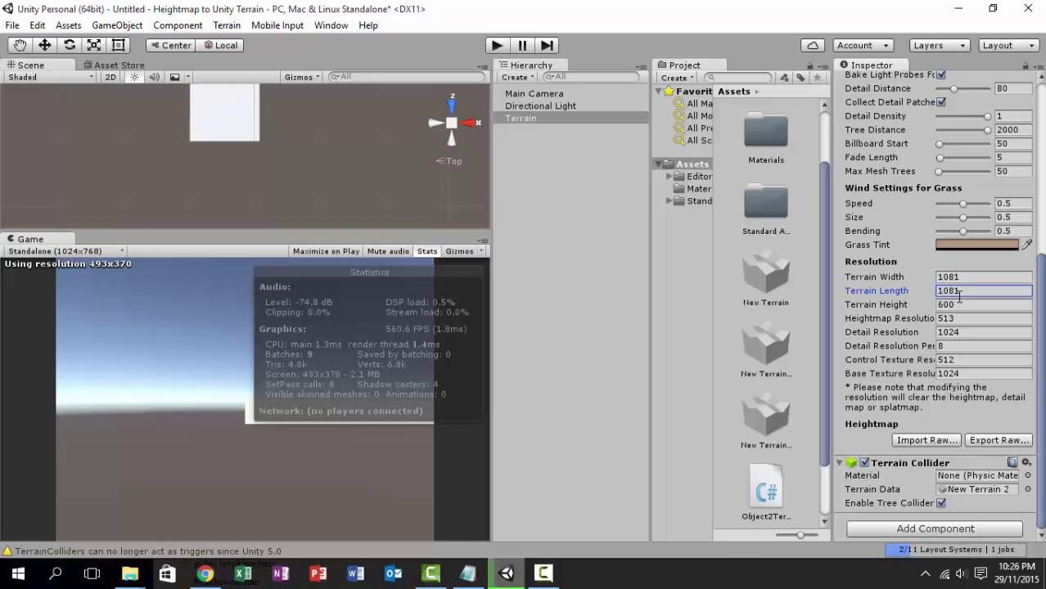
{"action": "left_click", "coordinate": [507, 199]}
{"action": "middle_click_drag", "start_coordinate": [324, 136], "coordinate": [316, 171]}
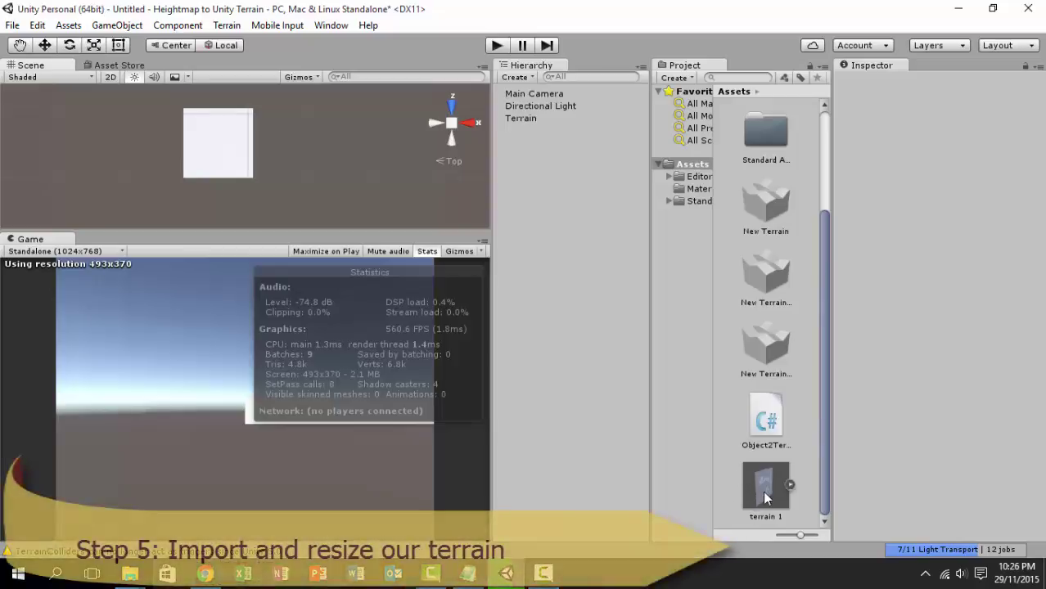
Step: Drag the terrain 1 model into the scene and set its X and Z position to 0
{"action": "left_click_drag", "start_coordinate": [766, 490], "coordinate": [570, 293]}
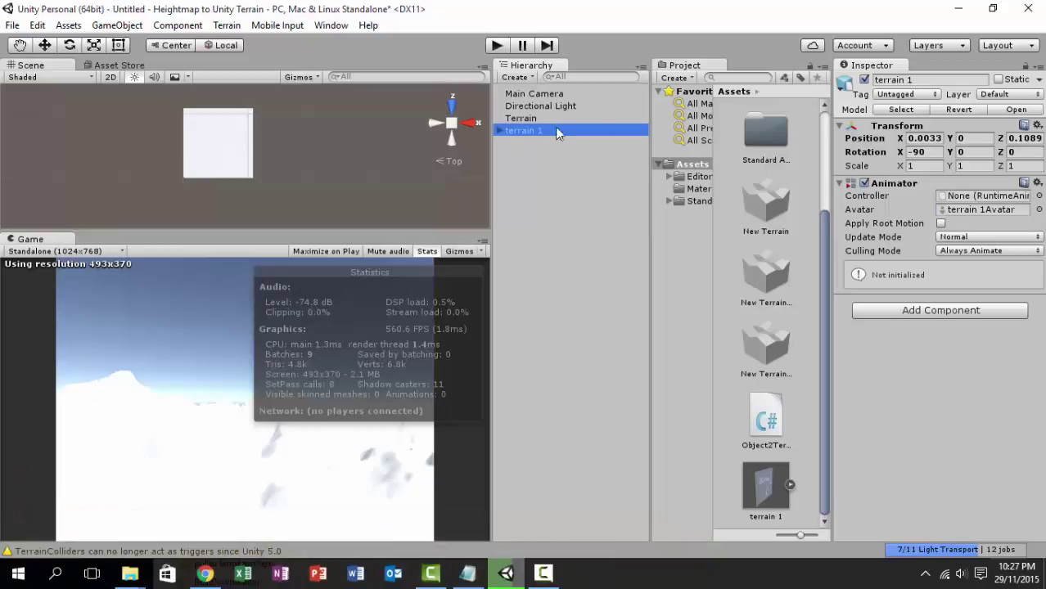
{"action": "left_click", "coordinate": [932, 139]}
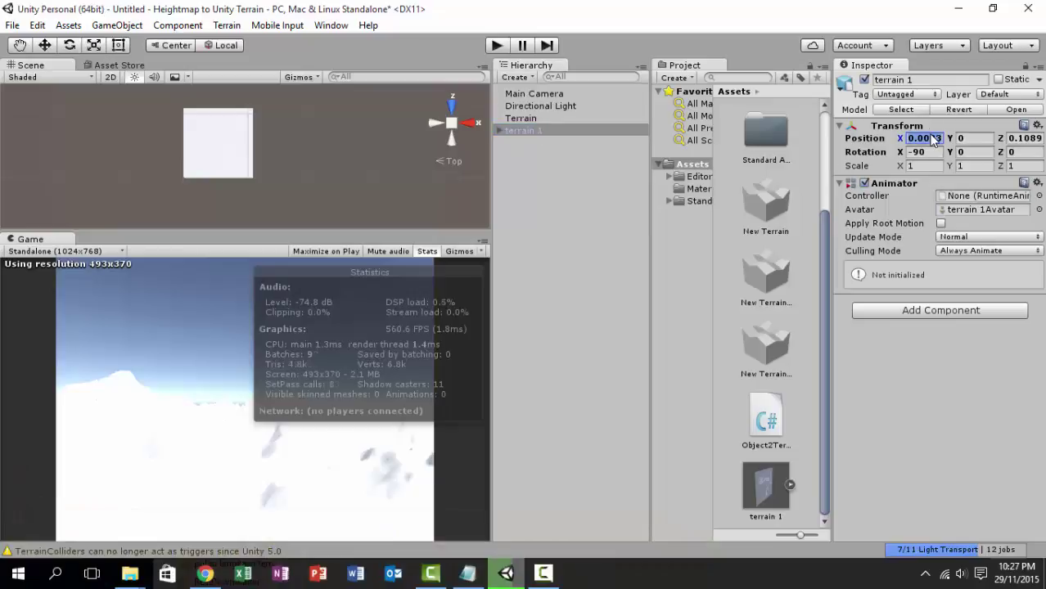
{"action": "type", "text": "0"}
{"action": "key", "text": "Tab"}
{"action": "key", "text": "Tab"}
{"action": "type", "text": "0"}
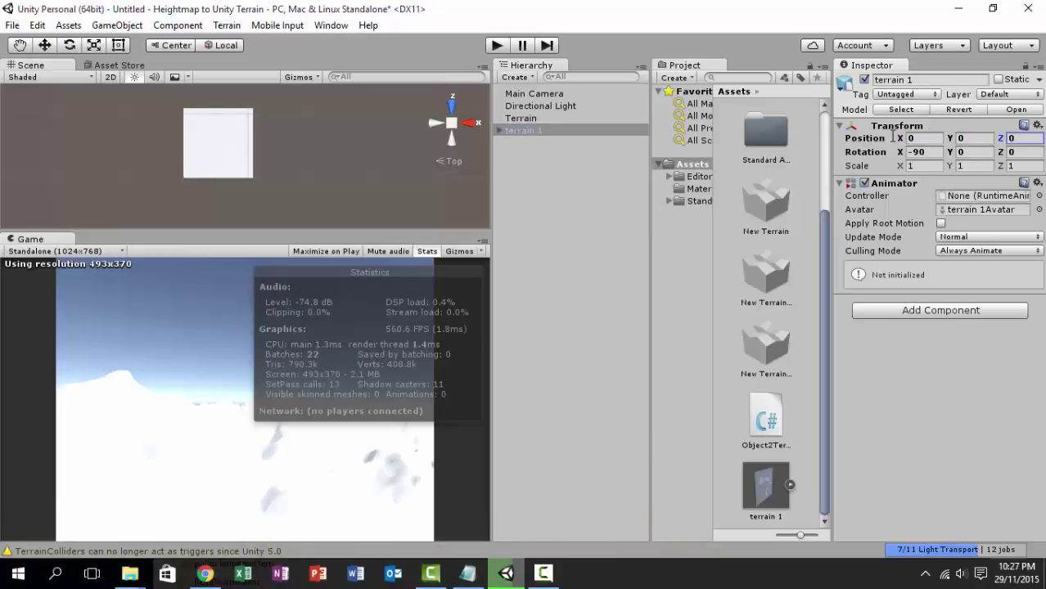
Step: Frame terrain 1 and nudge it with the move tool to position X 15, Z -11
{"action": "double_click", "coordinate": [598, 131]}
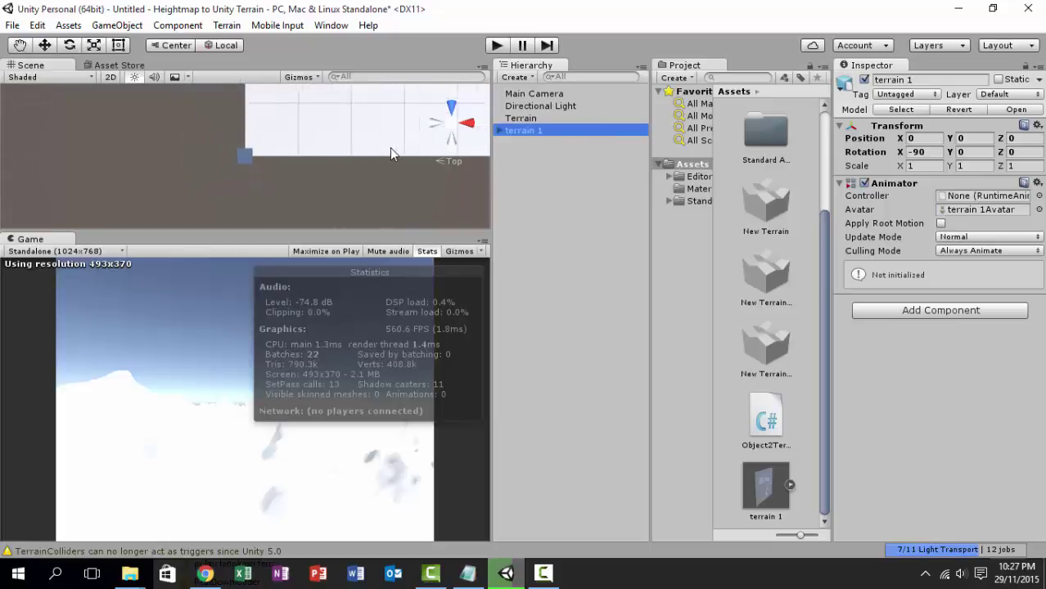
{"action": "left_click_drag", "start_coordinate": [388, 163], "coordinate": [368, 176]}
{"action": "key", "text": "w"}
{"action": "left_click_drag", "start_coordinate": [241, 170], "coordinate": [245, 173]}
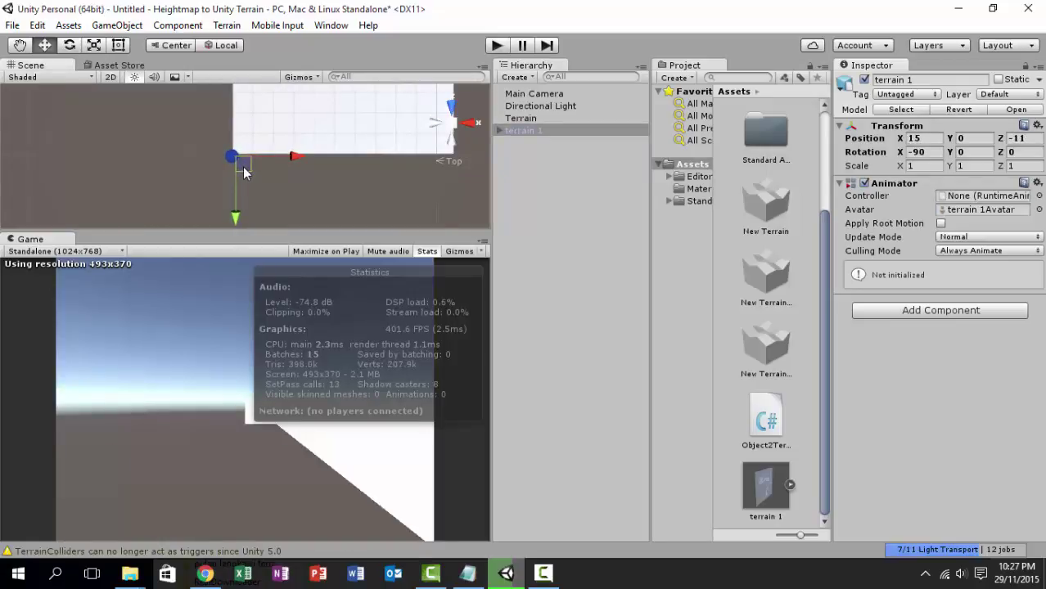
Step: Scale the terrain 1 model up uniformly to 39.977
{"action": "left_click", "coordinate": [288, 185]}
{"action": "left_click", "coordinate": [526, 131]}
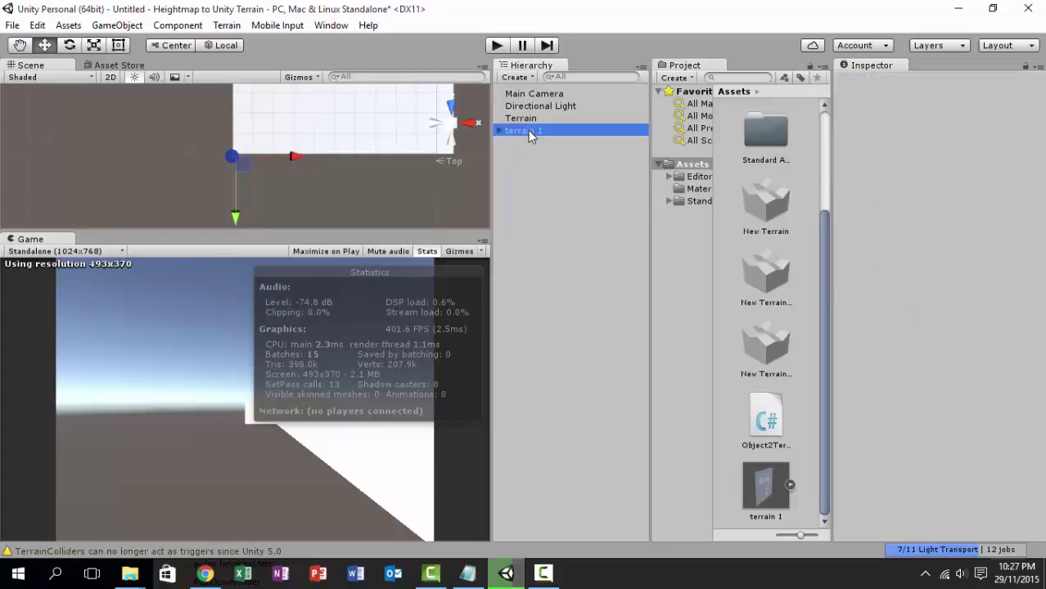
{"action": "key", "text": "e"}
{"action": "key", "text": "r"}
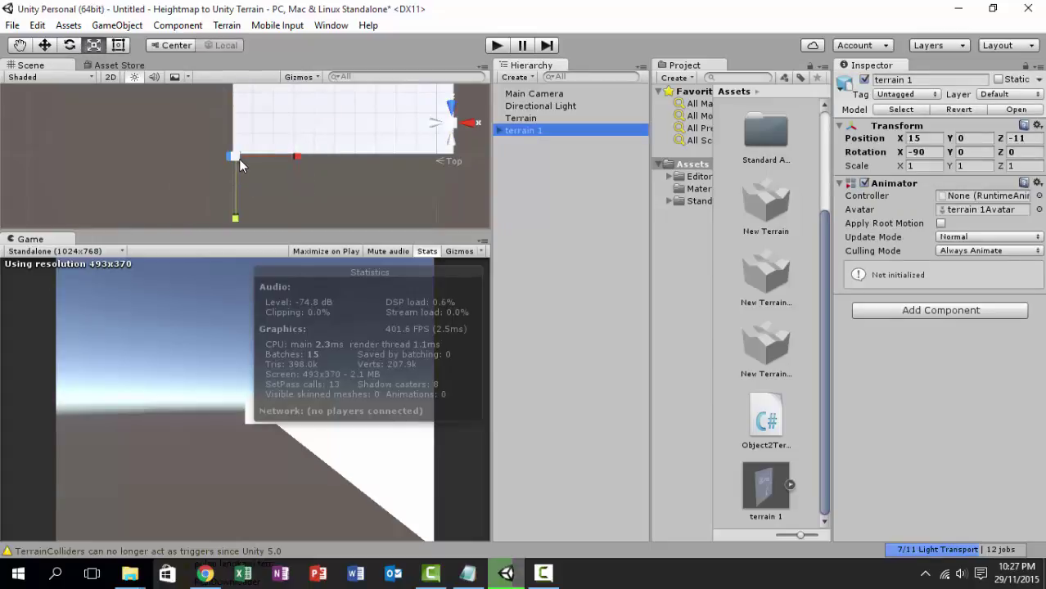
{"action": "left_click", "coordinate": [239, 159]}
{"action": "left_click_drag", "start_coordinate": [243, 154], "coordinate": [446, 262]}
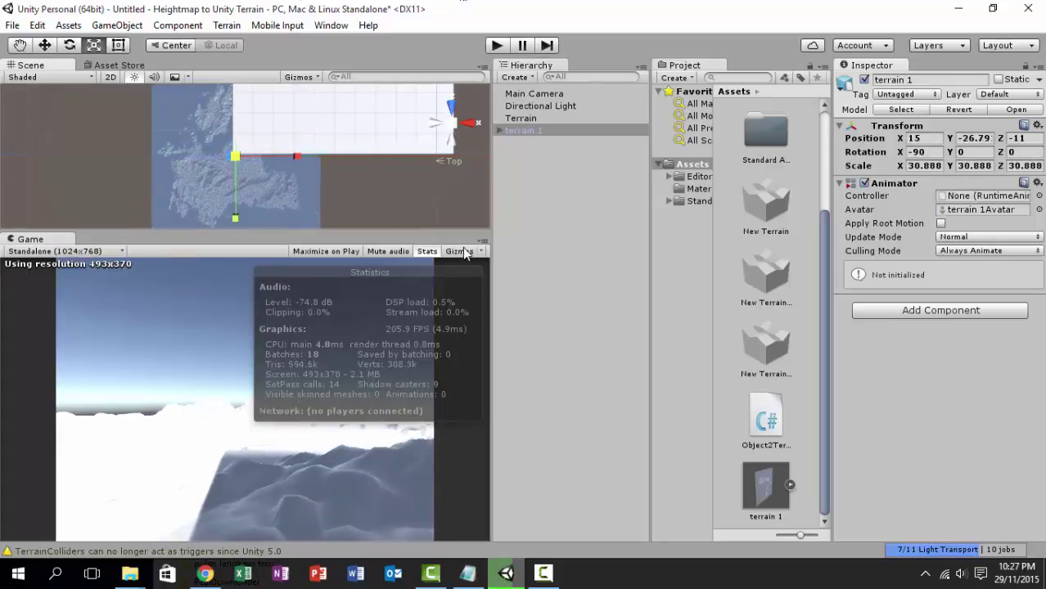
Step: Move terrain 1 below the guide terrain to position X 548, Y -35, Z -588
{"action": "key", "text": "w"}
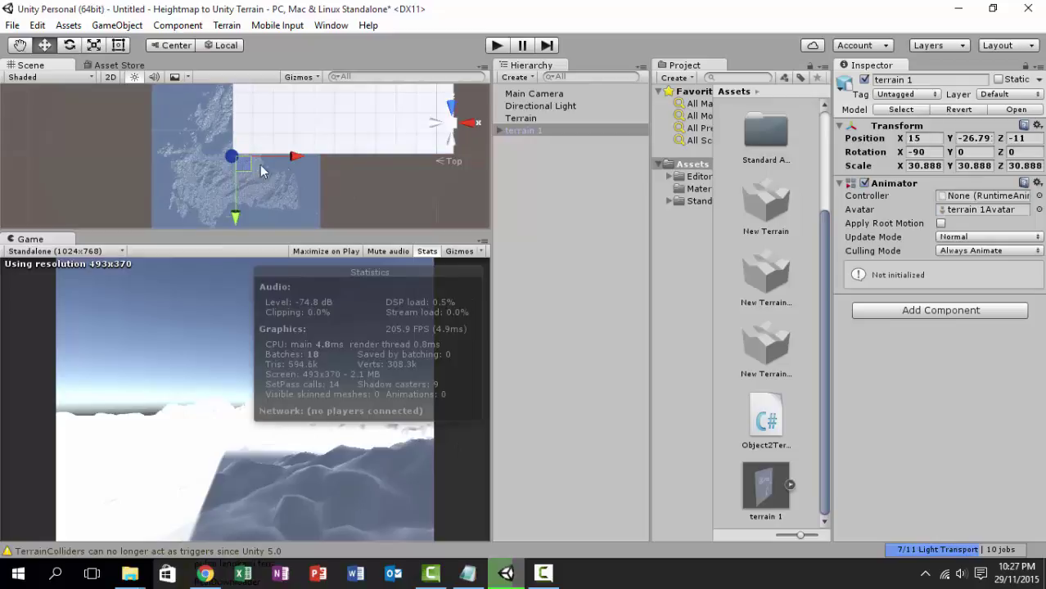
{"action": "left_click_drag", "start_coordinate": [239, 157], "coordinate": [355, 92]}
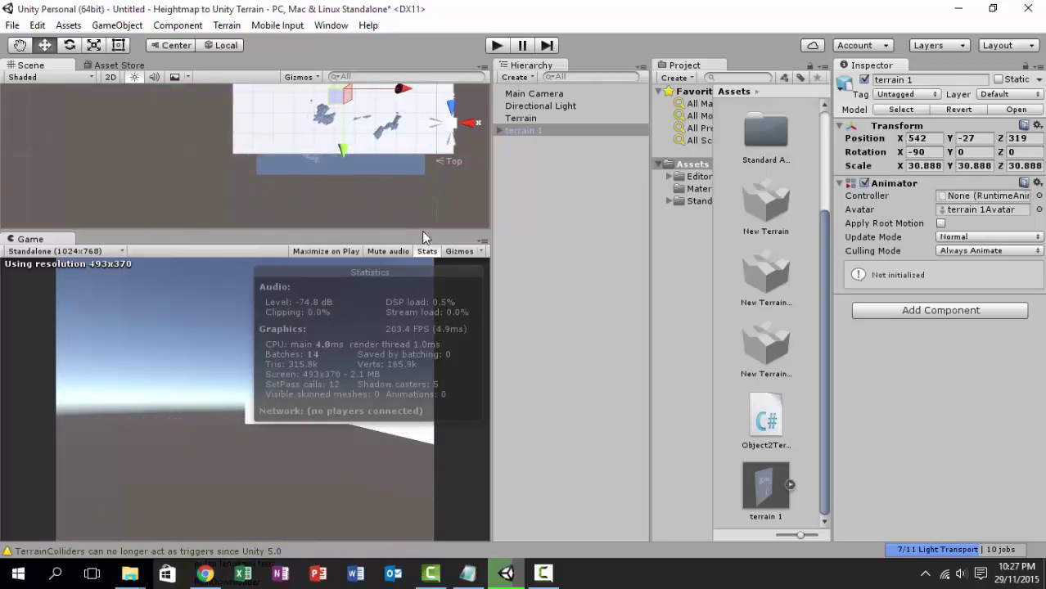
{"action": "scroll", "coordinate": [397, 166], "scroll_direction": "down", "scroll_amount": 5}
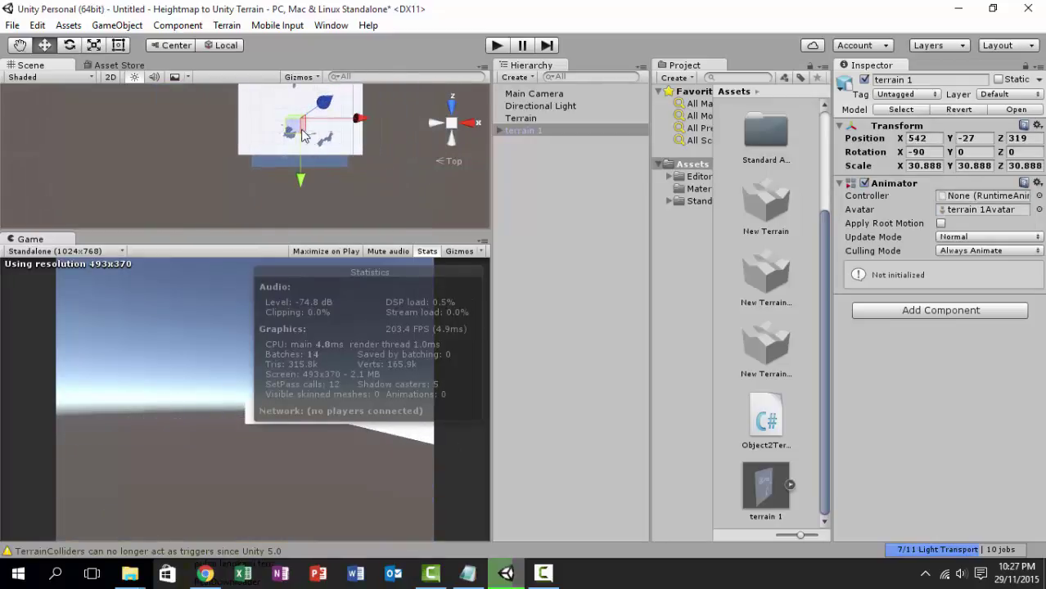
{"action": "left_click_drag", "start_coordinate": [291, 137], "coordinate": [302, 203]}
{"action": "key", "text": "e"}
{"action": "key", "text": "r"}
{"action": "key", "text": "w"}
{"action": "key", "text": "r"}
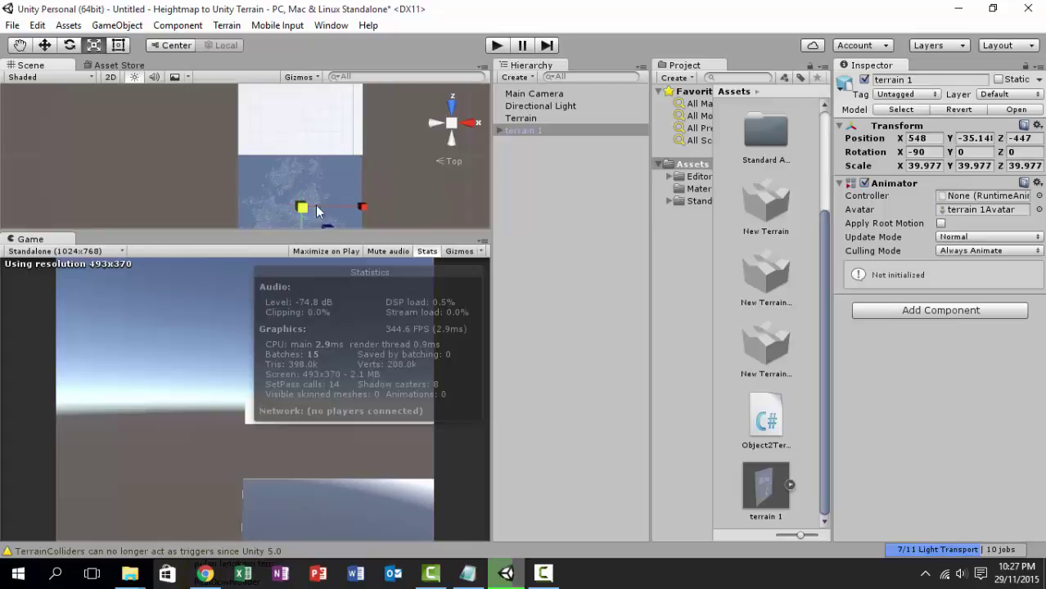
{"action": "key", "text": "w"}
{"action": "middle_click_drag", "start_coordinate": [340, 205], "coordinate": [315, 154]}
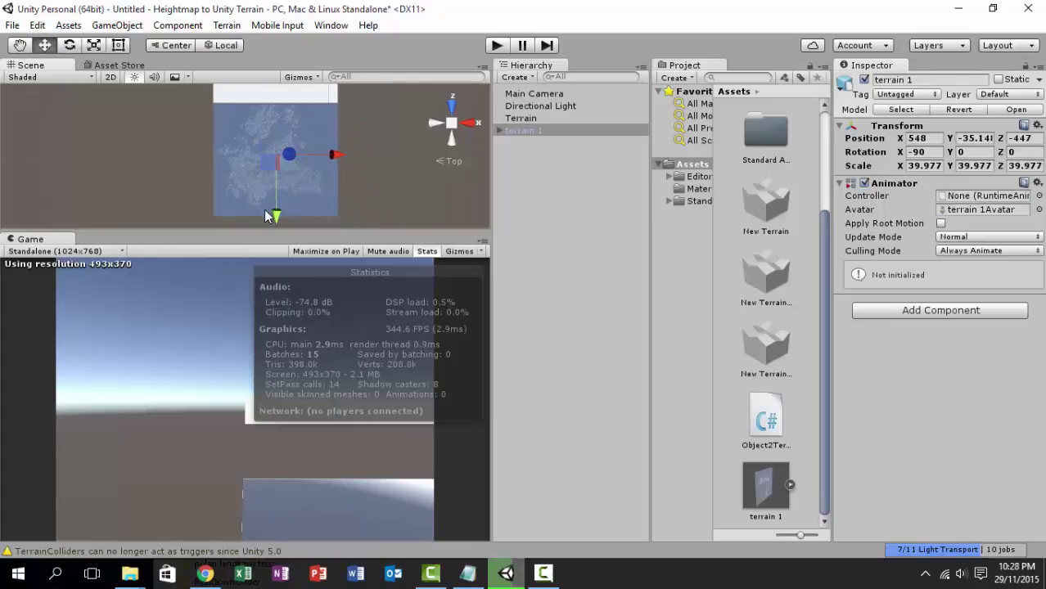
{"action": "left_click_drag", "start_coordinate": [277, 221], "coordinate": [278, 232]}
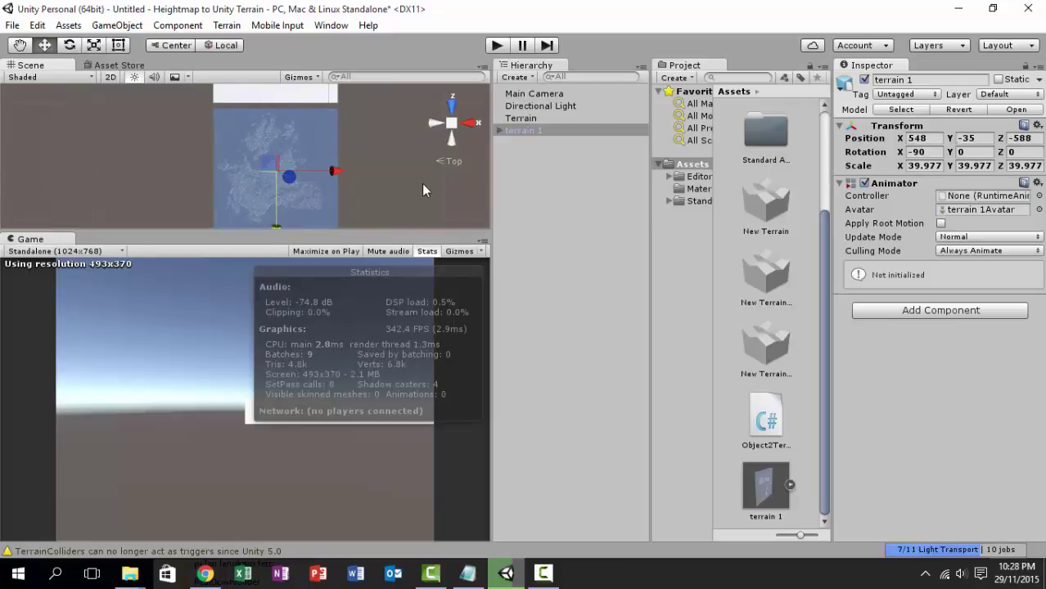
{"action": "scroll", "coordinate": [395, 173], "scroll_direction": "down", "scroll_amount": 2}
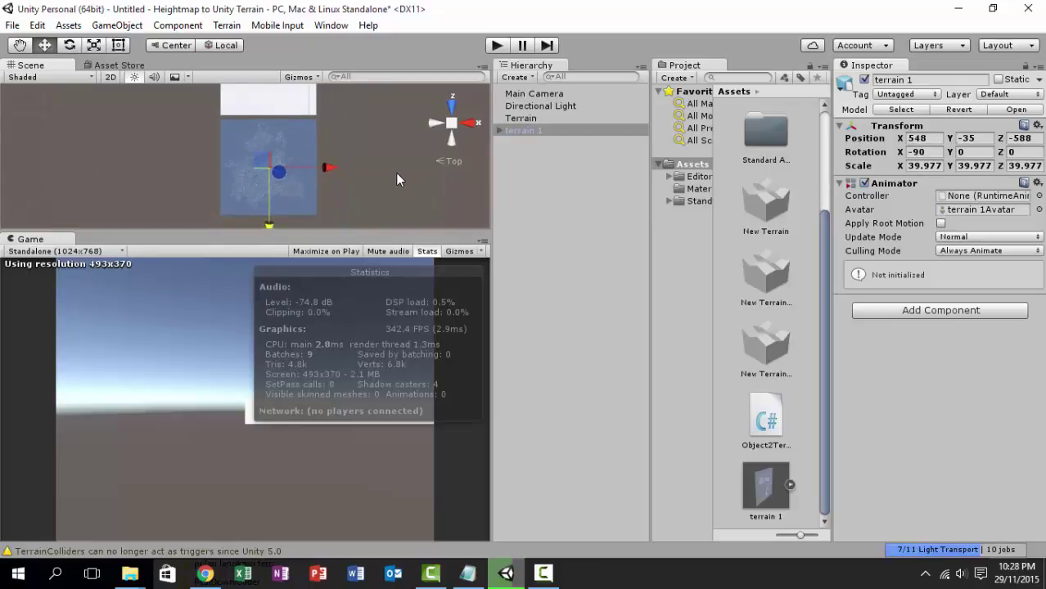
Step: Expand terrain 1 to reveal its three mesh parts and select Plane001_MeshPart0
{"action": "left_click", "coordinate": [498, 134]}
{"action": "left_click", "coordinate": [500, 131]}
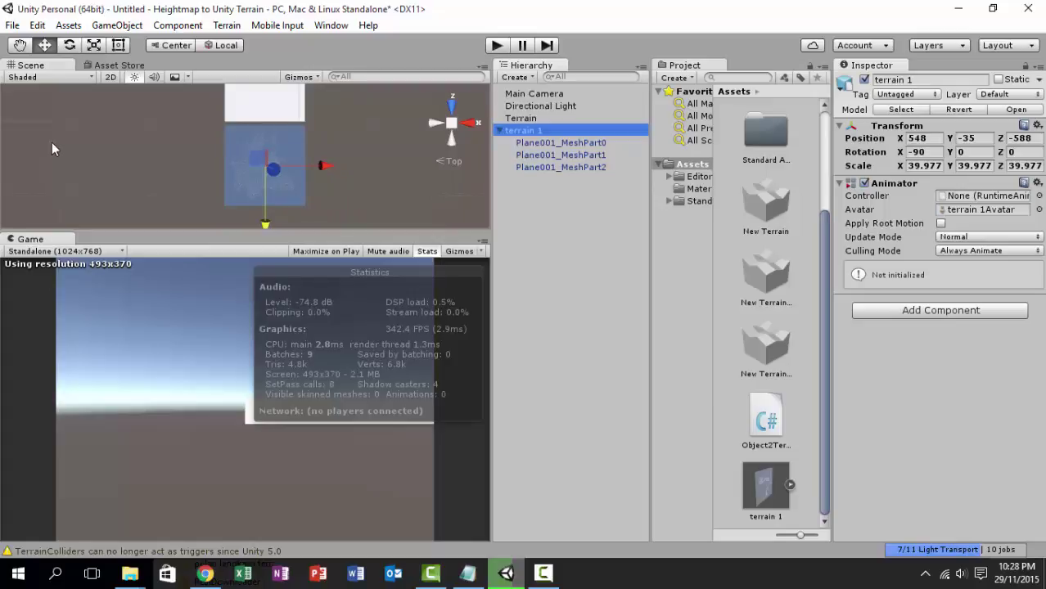
{"action": "left_click", "coordinate": [553, 147]}
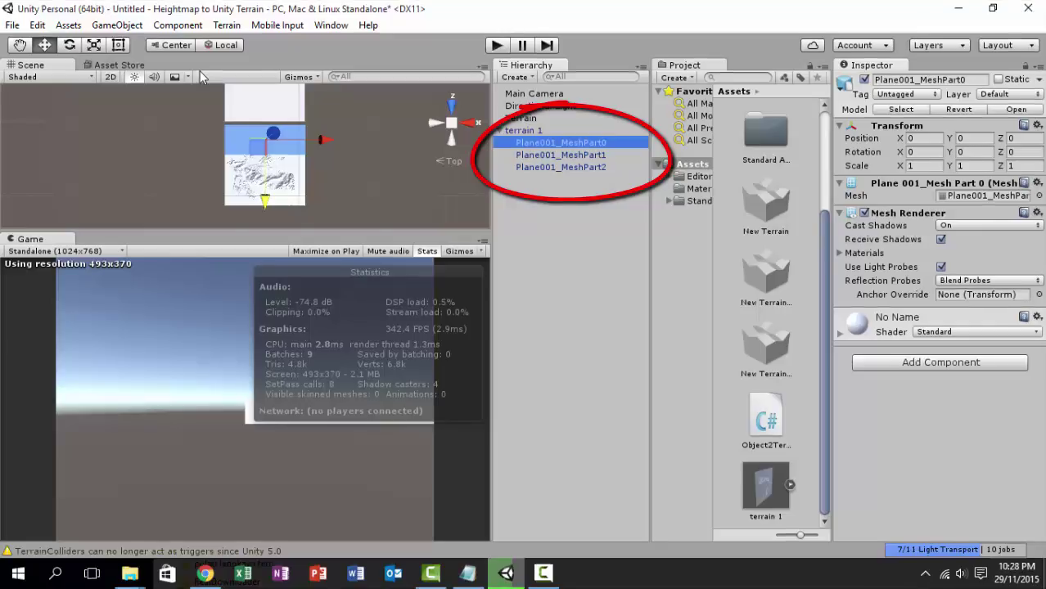
Step: Convert Plane001_MeshPart0 into a new terrain with Object2Terrain's Create Terrain
{"action": "left_click", "coordinate": [221, 26]}
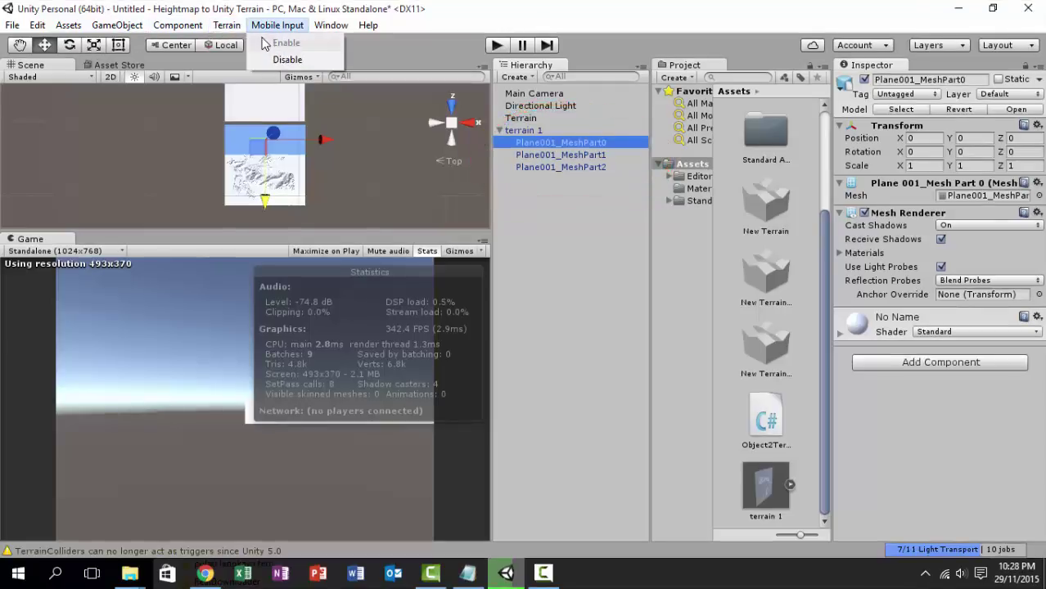
{"action": "left_click", "coordinate": [237, 42]}
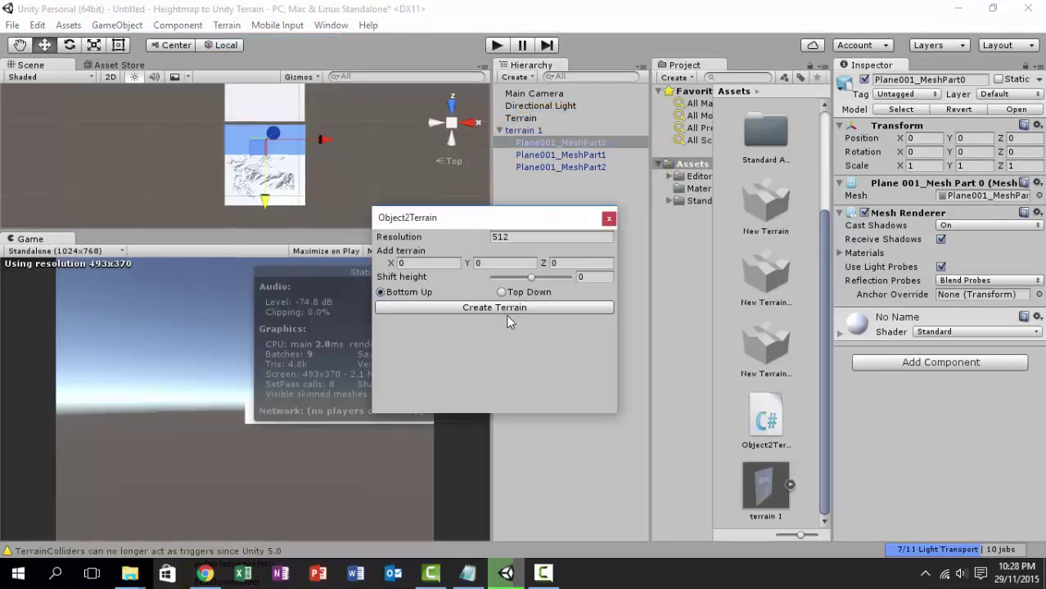
{"action": "left_click", "coordinate": [512, 309]}
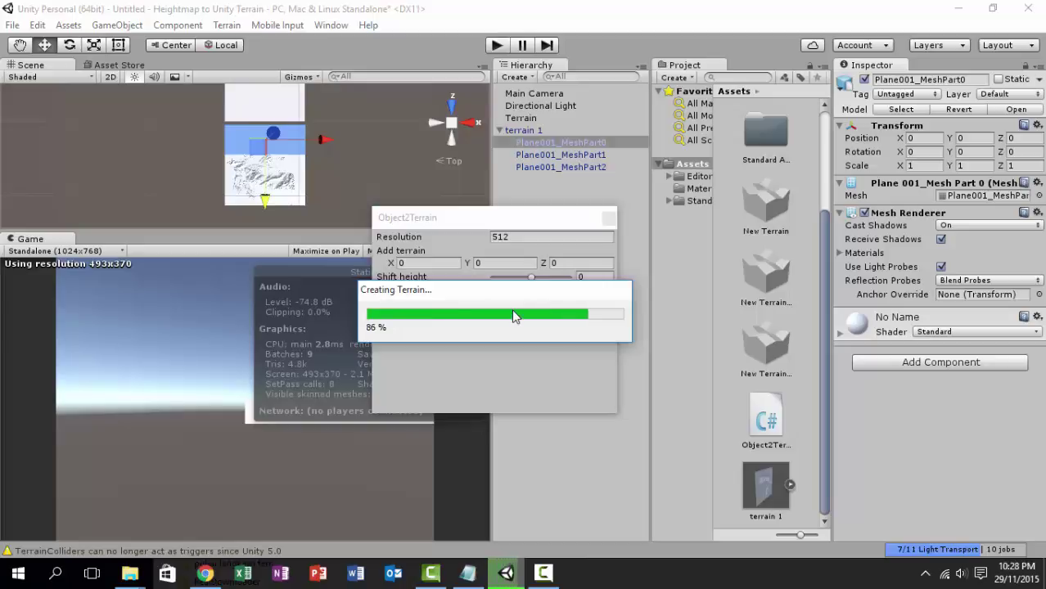
{"action": "left_click", "coordinate": [609, 220]}
Step: Move the new terrain to X 1168, Z -444 and rename it Terrain 0
{"action": "left_click", "coordinate": [549, 181]}
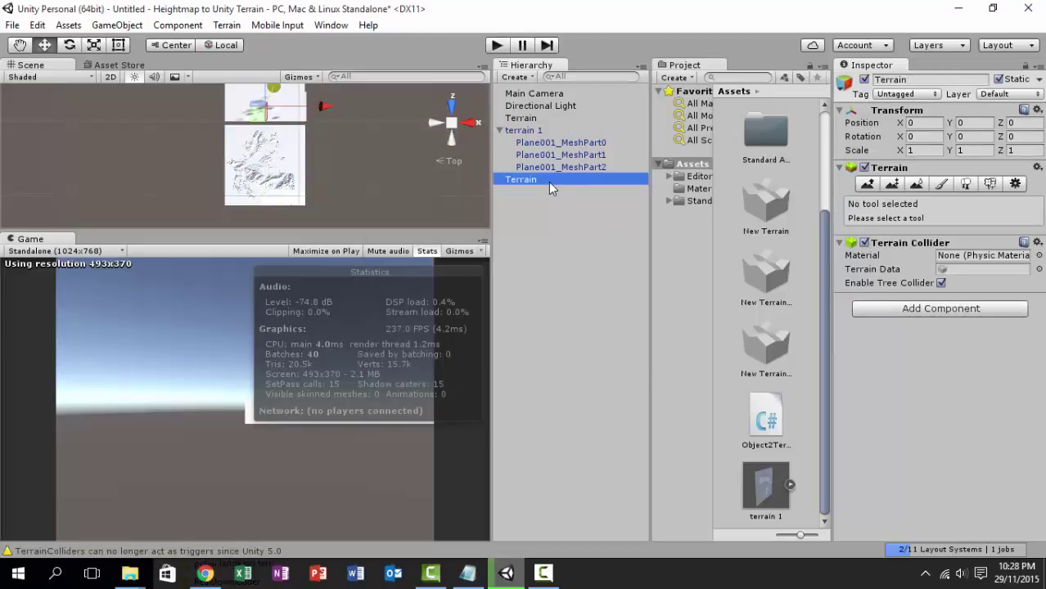
{"action": "left_click_drag", "start_coordinate": [295, 113], "coordinate": [339, 149]}
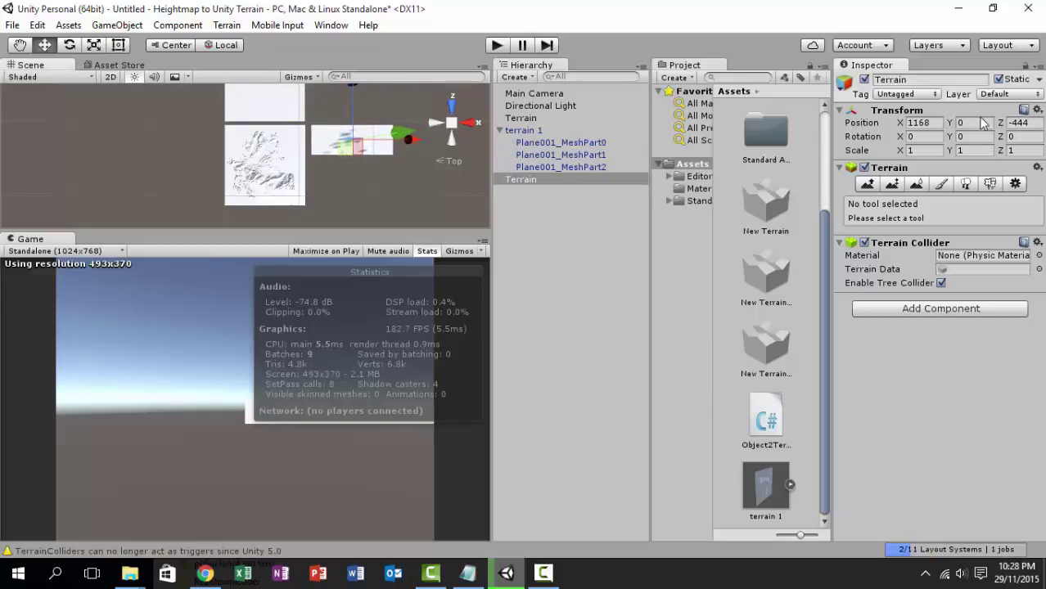
{"action": "left_click", "coordinate": [930, 81]}
{"action": "left_click", "coordinate": [932, 82]}
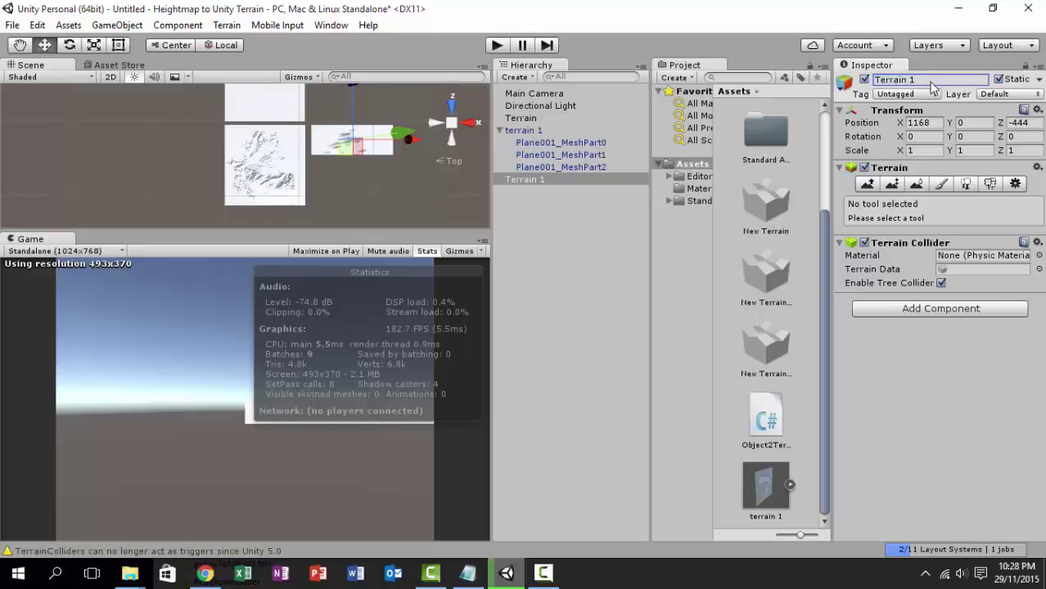
{"action": "key", "text": "Return"}
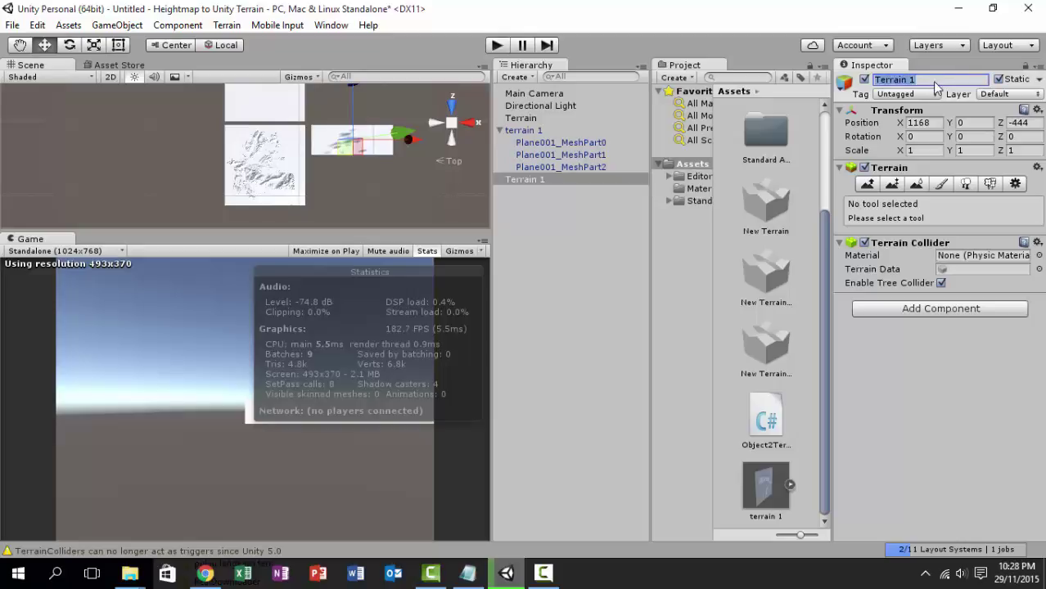
{"action": "left_click", "coordinate": [923, 93]}
{"action": "left_click", "coordinate": [937, 82]}
{"action": "left_click", "coordinate": [934, 78]}
{"action": "left_click", "coordinate": [556, 215]}
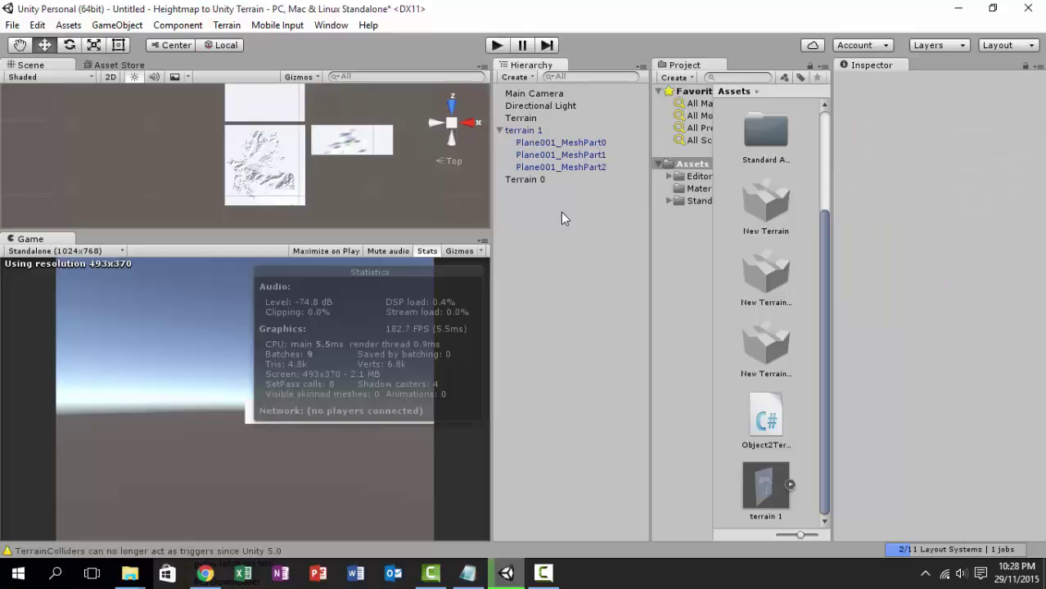
Step: Convert Plane001_MeshPart1 into Terrain 1 and place it below Terrain 0
{"action": "left_click", "coordinate": [593, 155]}
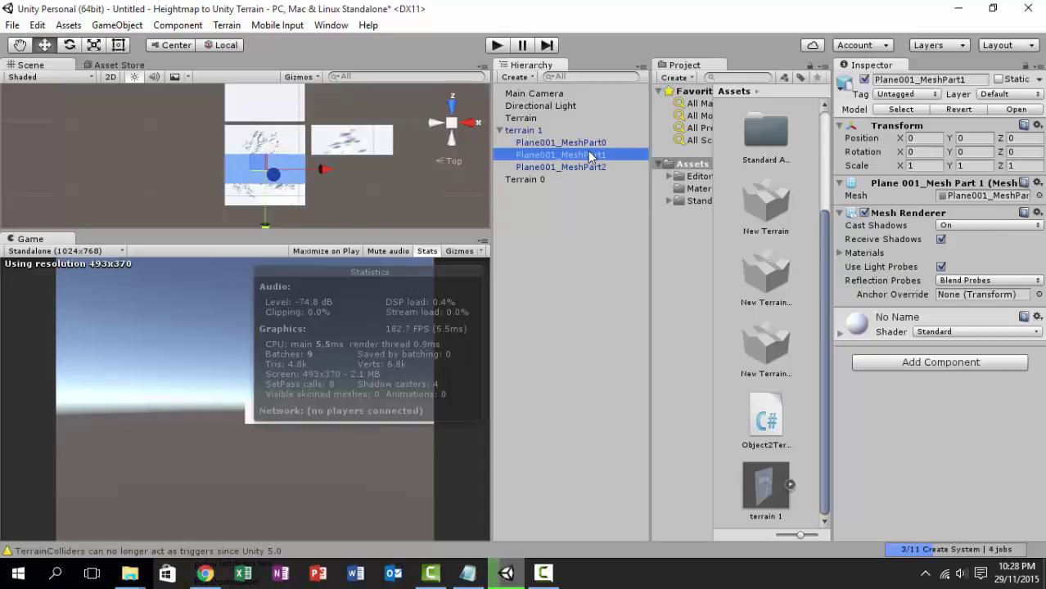
{"action": "left_click", "coordinate": [227, 25]}
{"action": "left_click", "coordinate": [269, 40]}
{"action": "left_click", "coordinate": [491, 308]}
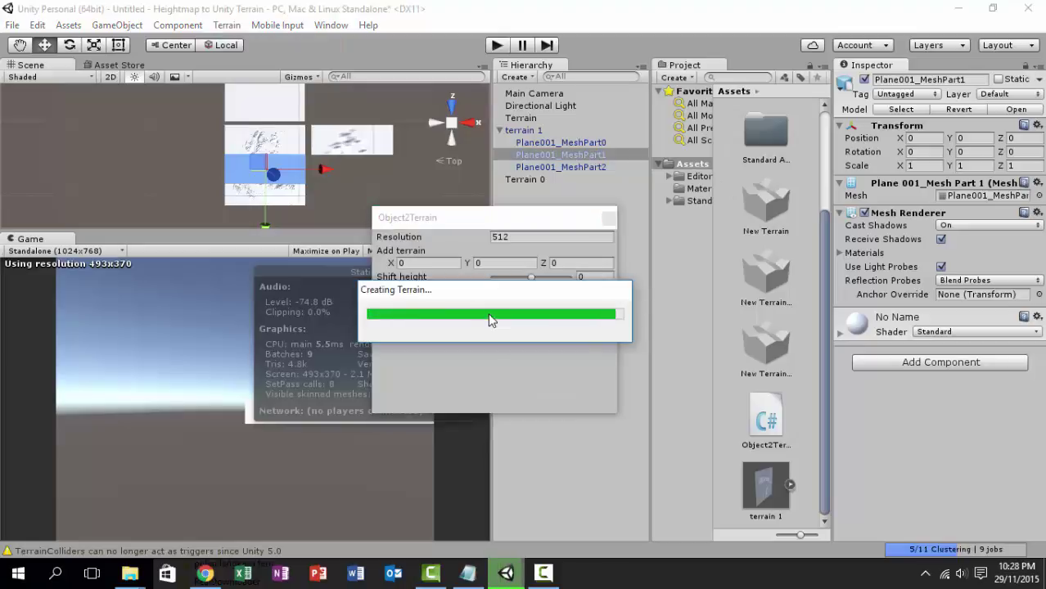
{"action": "left_click", "coordinate": [609, 218]}
{"action": "left_click", "coordinate": [537, 191]}
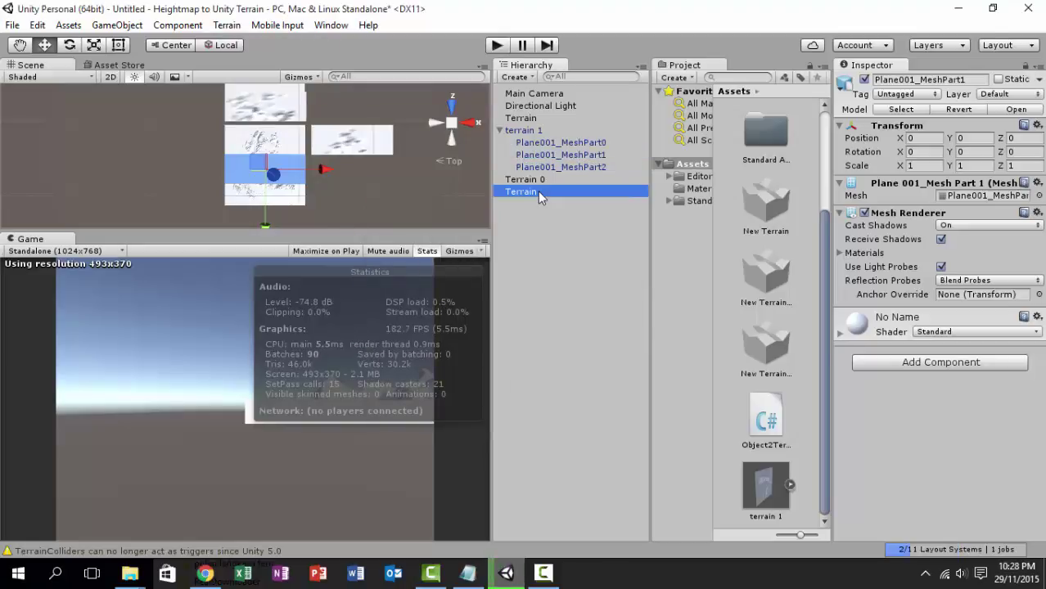
{"action": "left_click", "coordinate": [929, 81]}
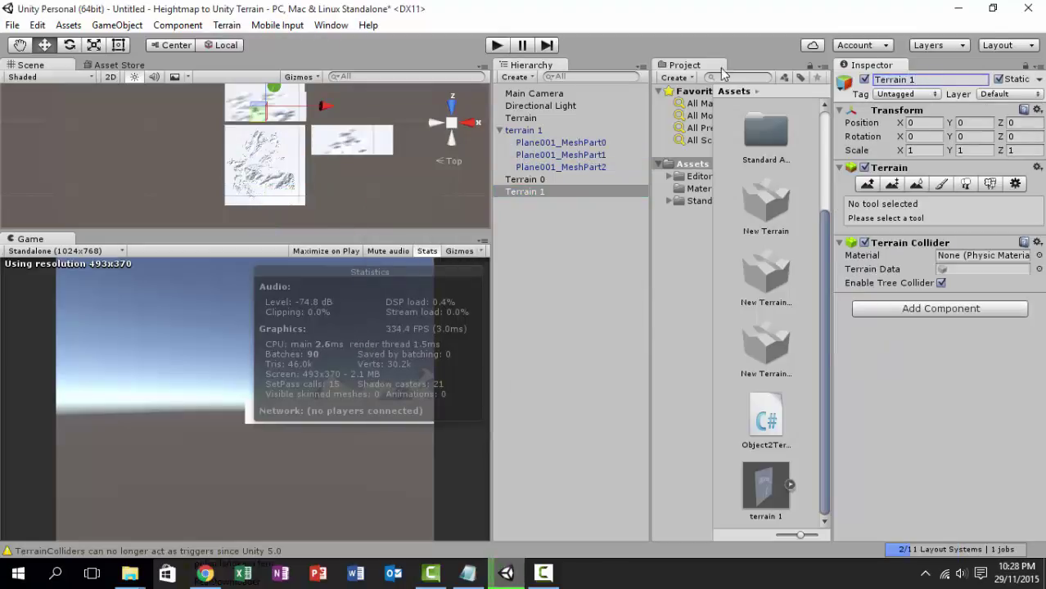
{"action": "left_click_drag", "start_coordinate": [259, 123], "coordinate": [342, 178]}
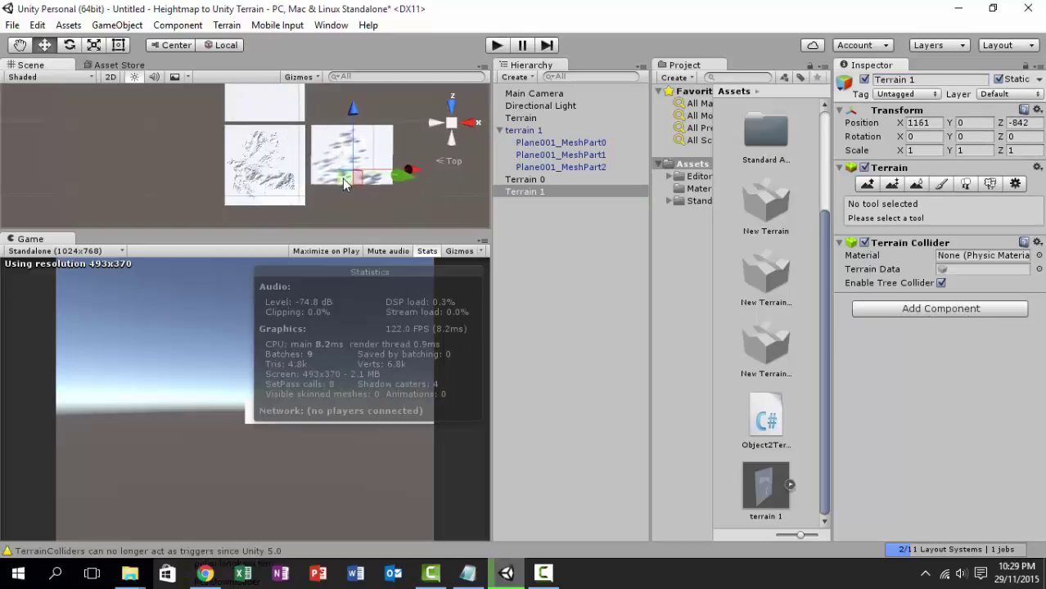
Step: Convert Plane001_MeshPart2 into Terrain 2 and place it at X 1165, Z -1133
{"action": "left_click", "coordinate": [578, 164]}
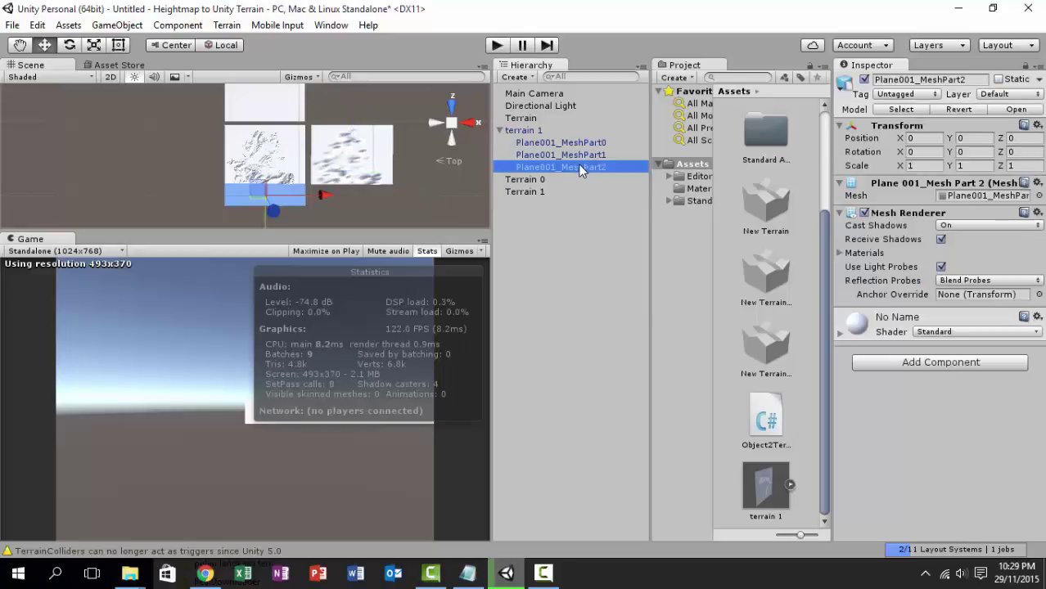
{"action": "left_click", "coordinate": [227, 24]}
{"action": "left_click", "coordinate": [267, 45]}
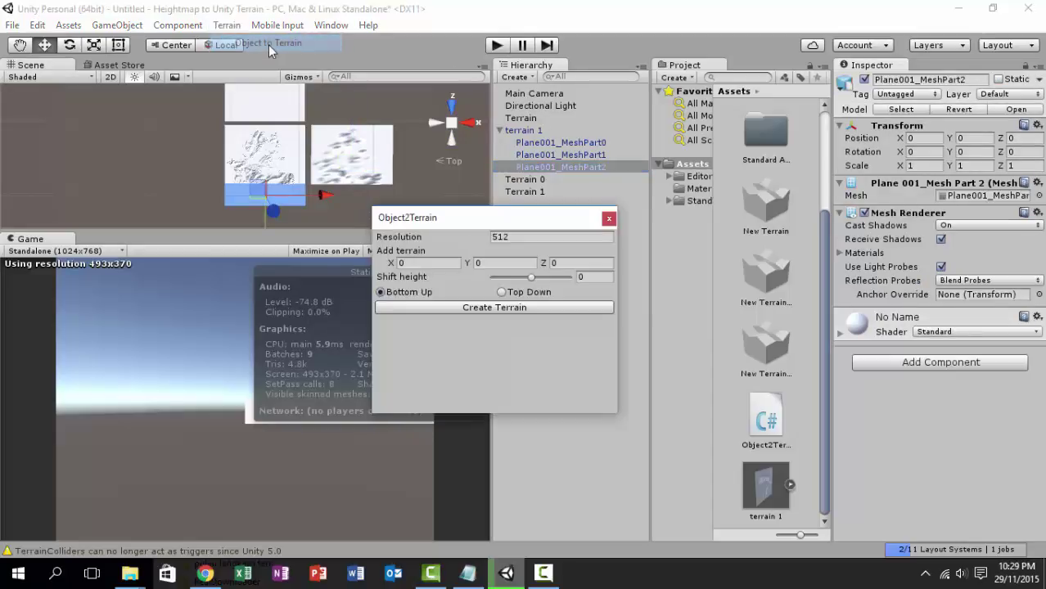
{"action": "left_click", "coordinate": [446, 307]}
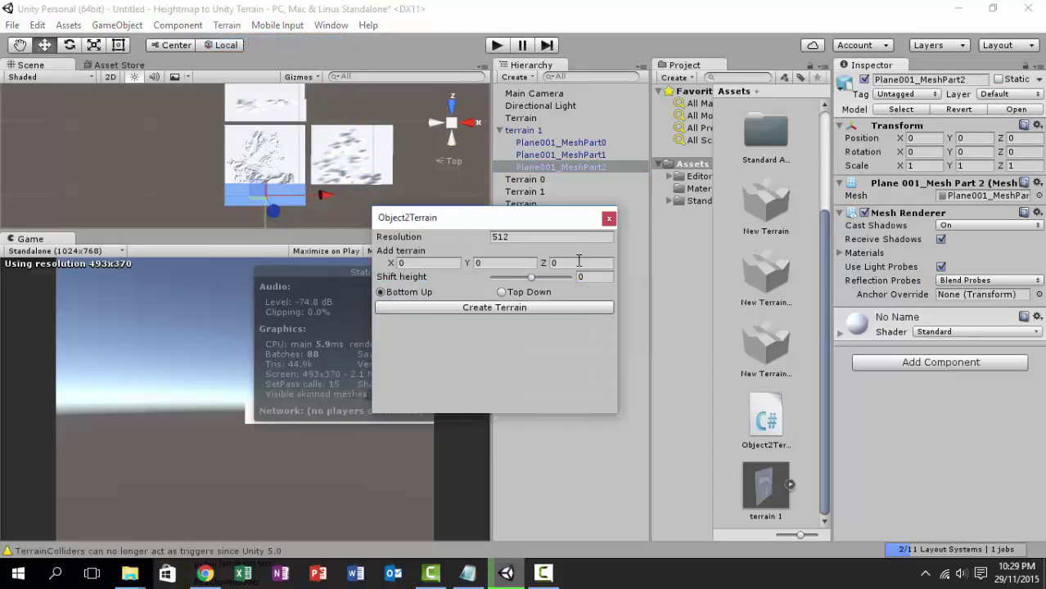
{"action": "left_click", "coordinate": [608, 218]}
{"action": "left_click", "coordinate": [577, 204]}
{"action": "left_click", "coordinate": [959, 81]}
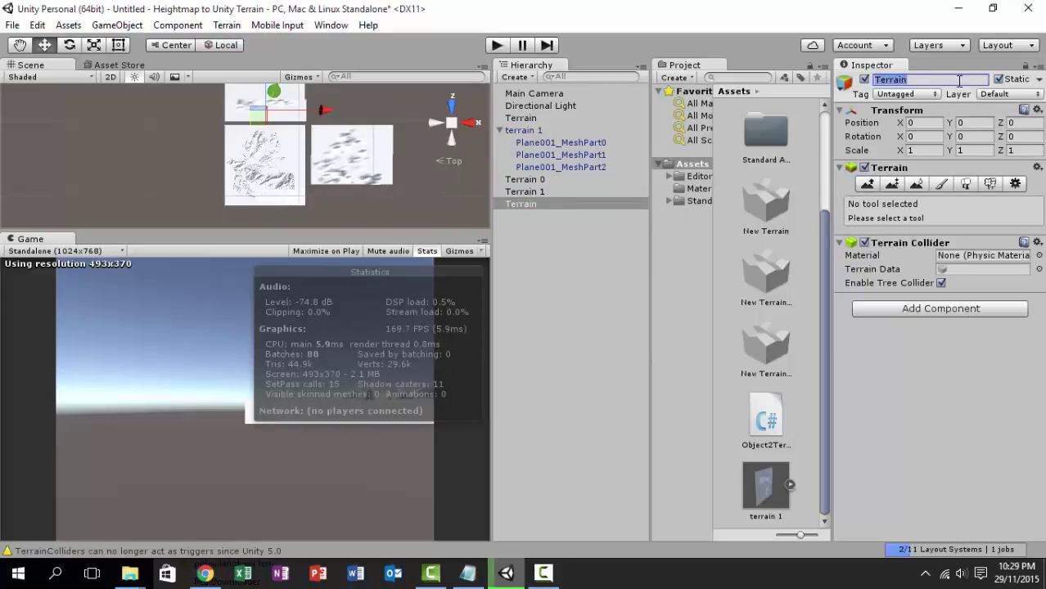
{"action": "type", "text": "2"}
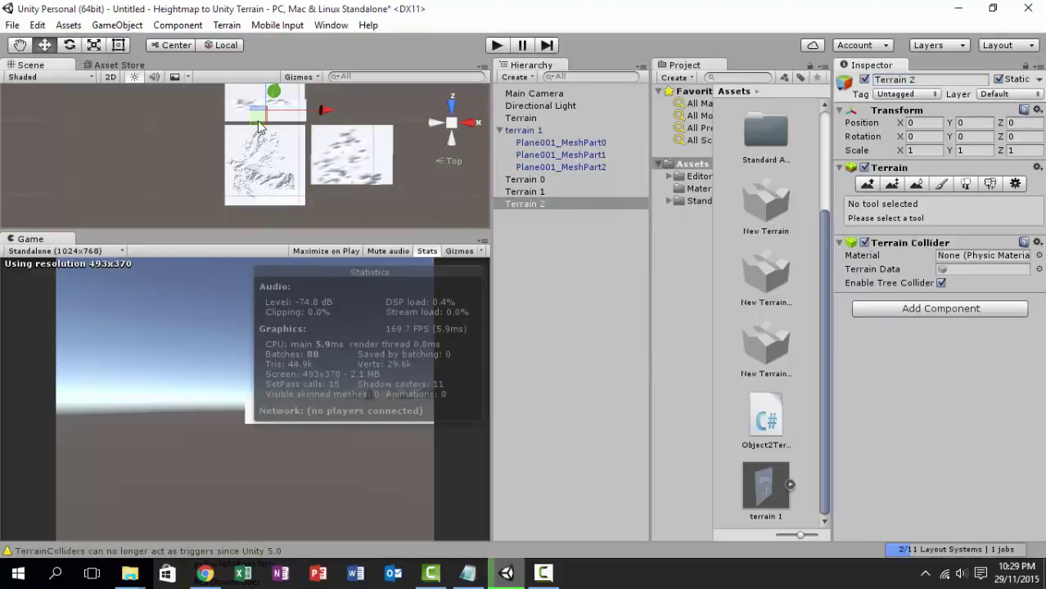
{"action": "left_click_drag", "start_coordinate": [260, 119], "coordinate": [344, 206]}
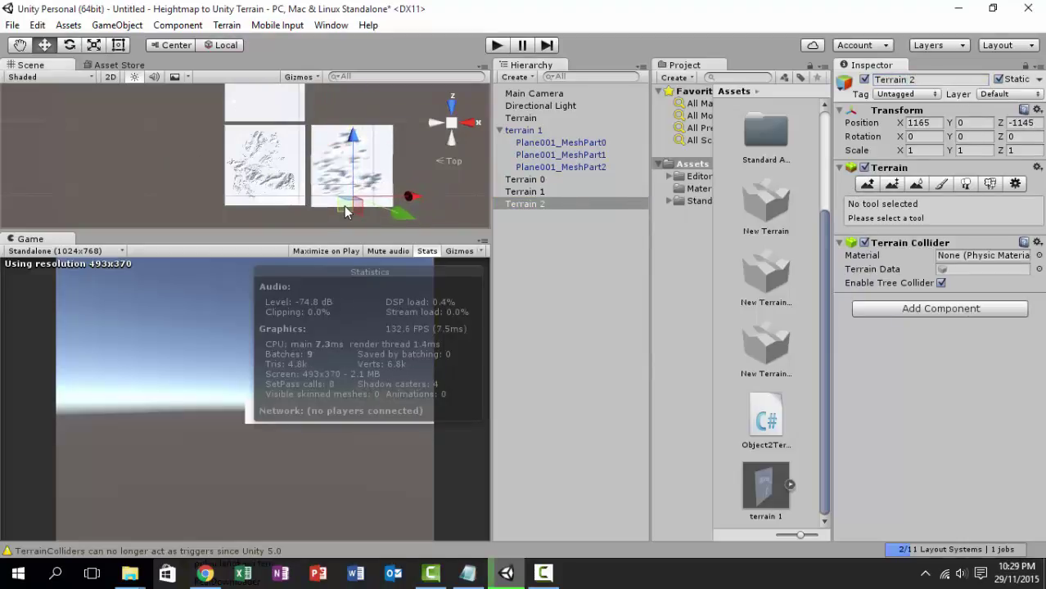
{"action": "left_click_drag", "start_coordinate": [407, 206], "coordinate": [337, 155]}
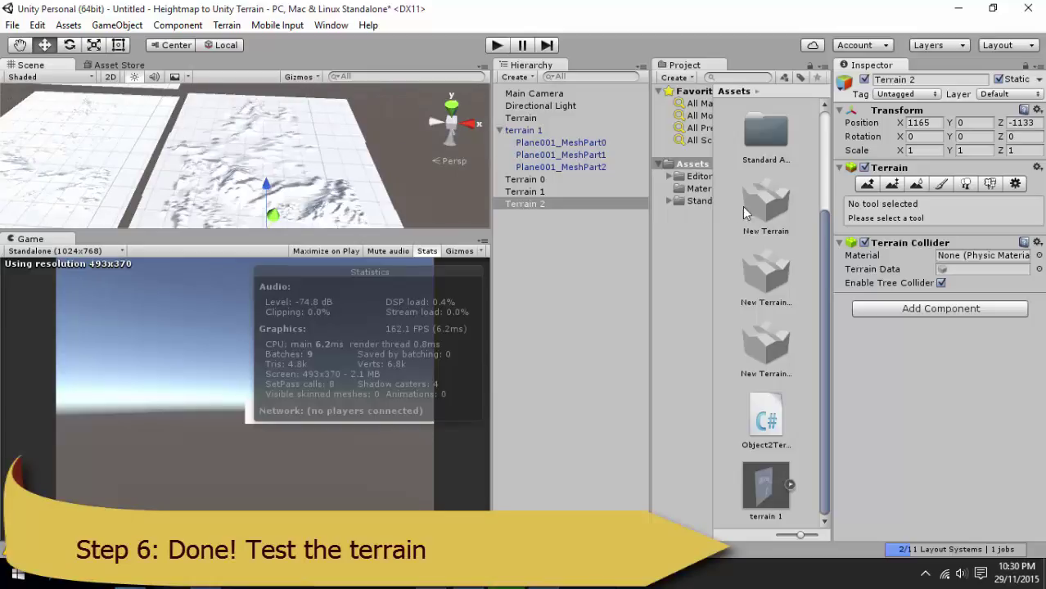
Step: Add a grass albedo image as Terrain 1's paint texture, covering it in grass
{"action": "left_click", "coordinate": [528, 191]}
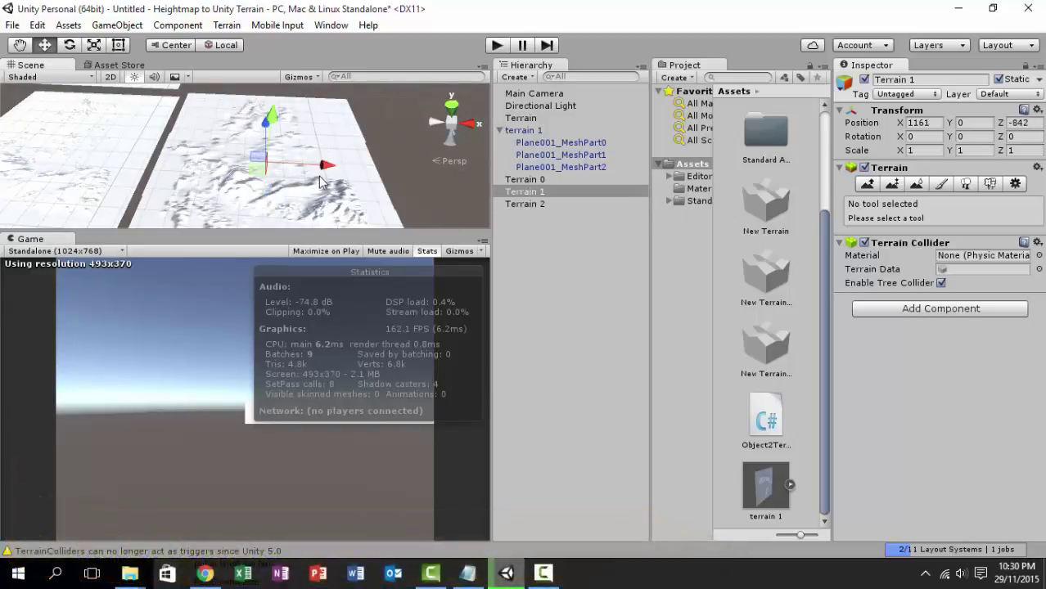
{"action": "left_click", "coordinate": [942, 184]}
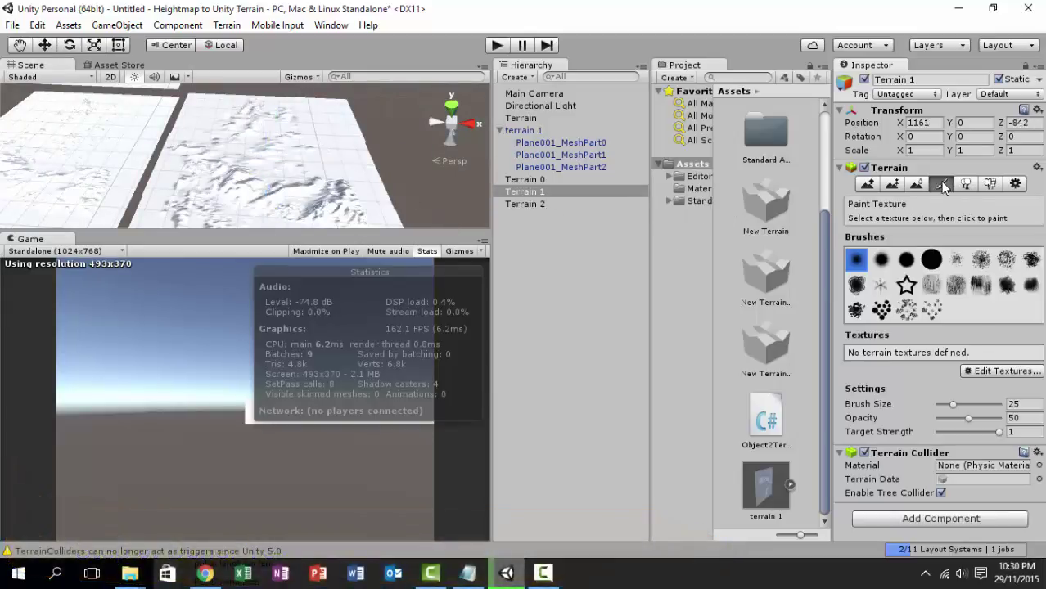
{"action": "left_click", "coordinate": [988, 375]}
{"action": "left_click", "coordinate": [528, 177]}
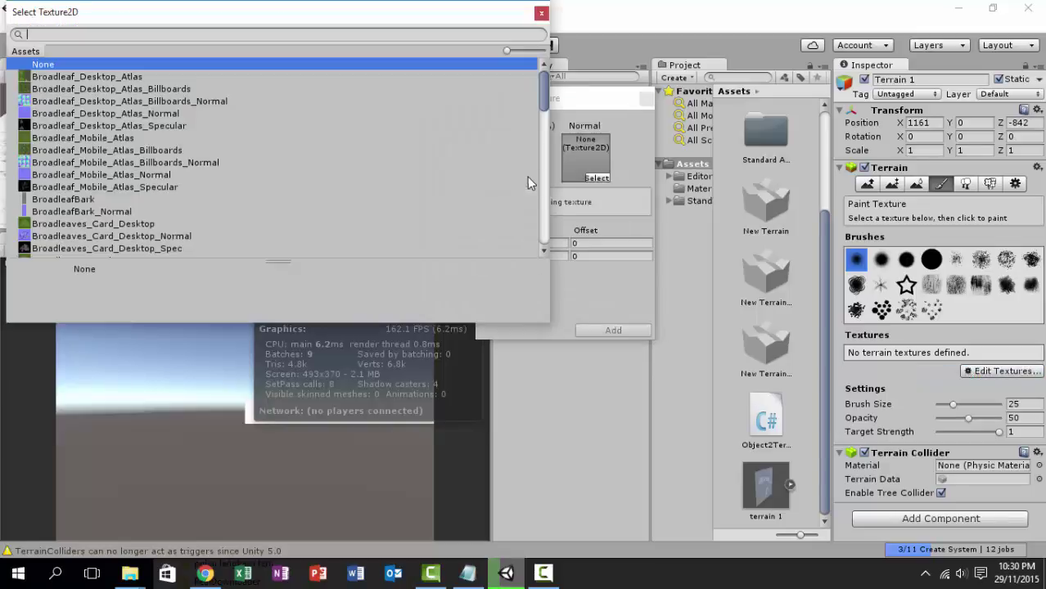
{"action": "type", "text": "gra"}
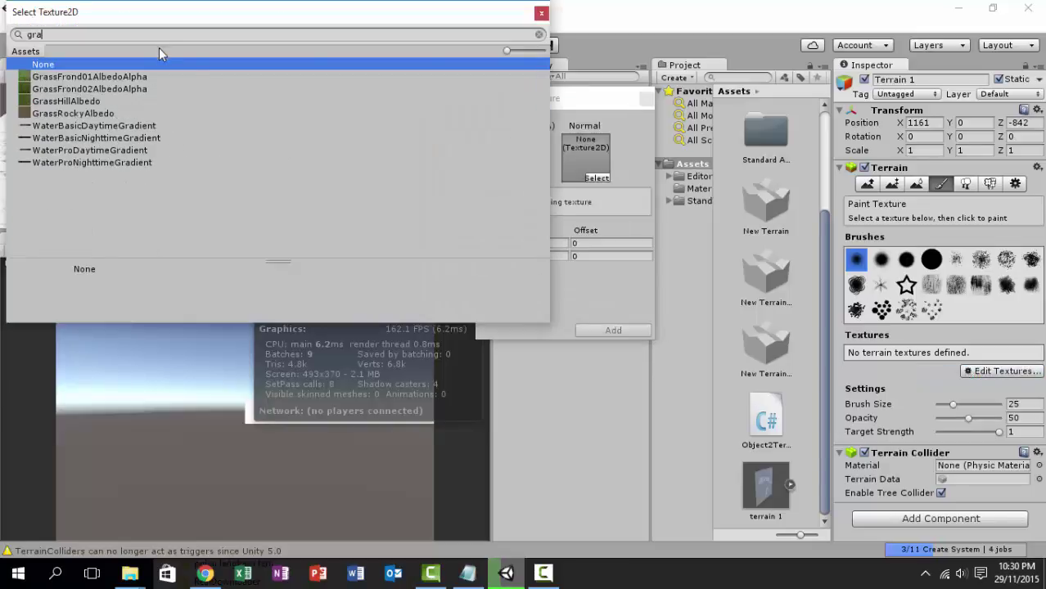
{"action": "double_click", "coordinate": [116, 101]}
{"action": "left_click", "coordinate": [641, 331]}
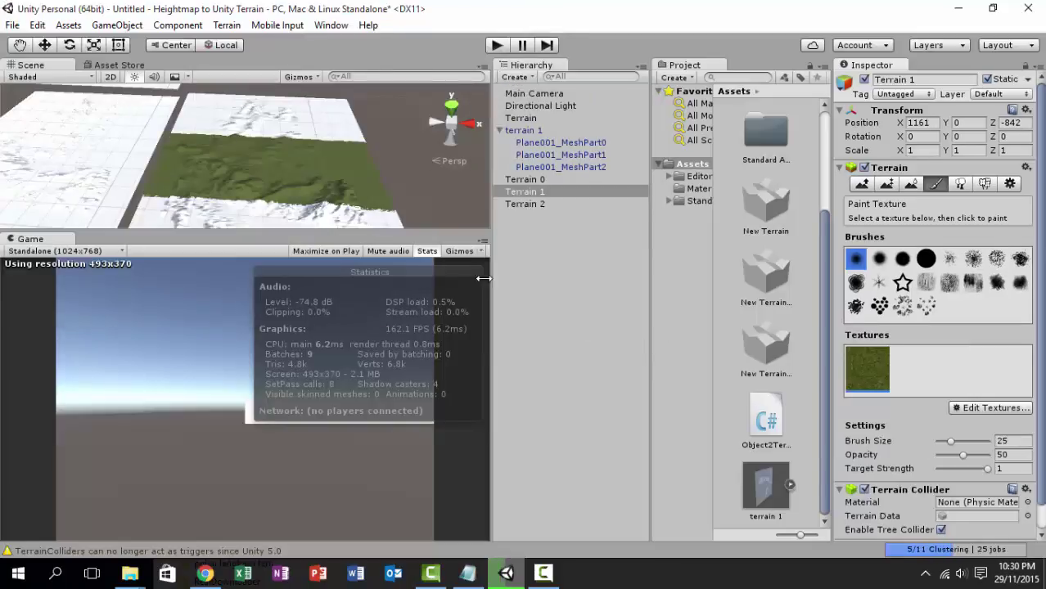
{"action": "scroll", "coordinate": [342, 175], "scroll_direction": "up", "scroll_amount": 8}
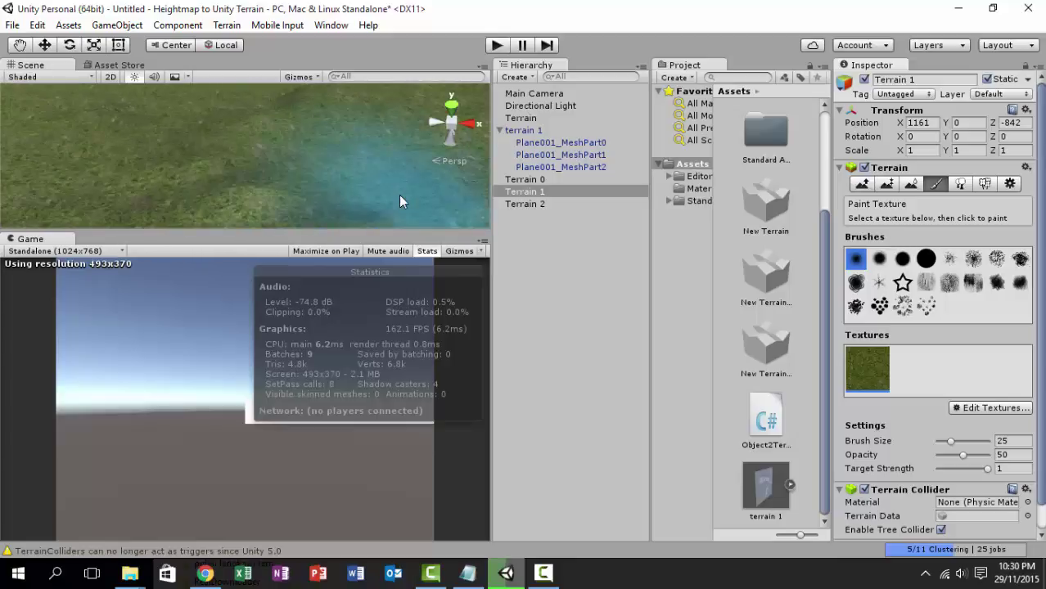